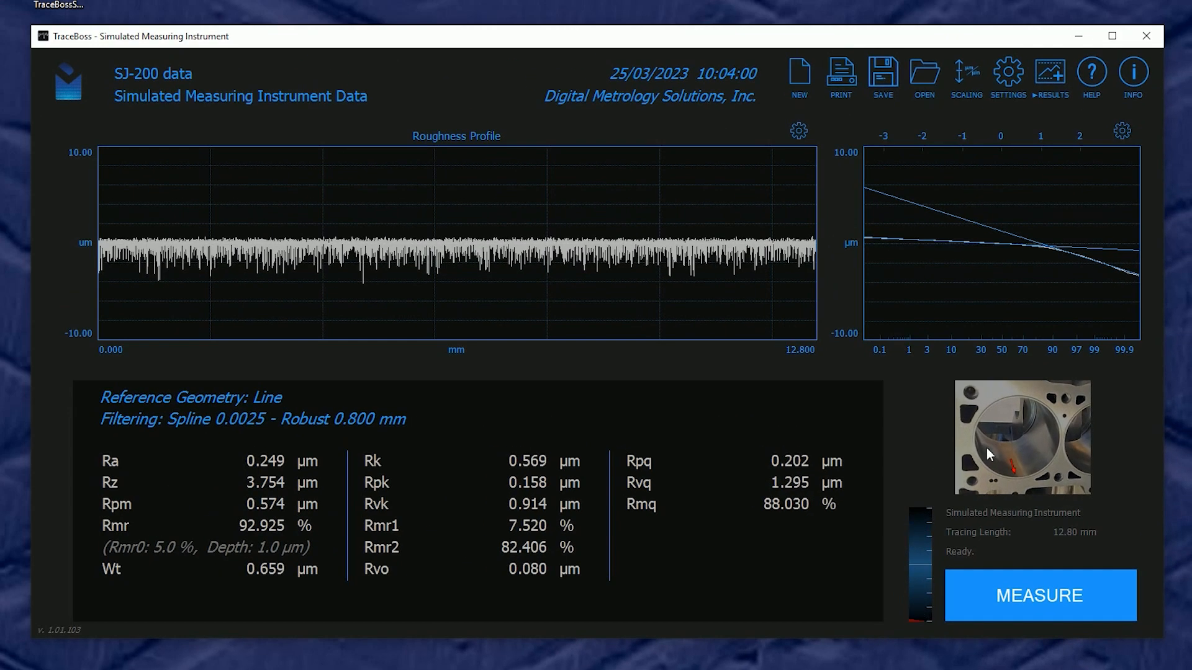
# Step: Open the help, expand the Connecting to a Gauge chapter and widen the contents list
pyautogui.click(1091, 74)
pyautogui.moveTo(1188, 2); pyautogui.dragTo(420, 12)
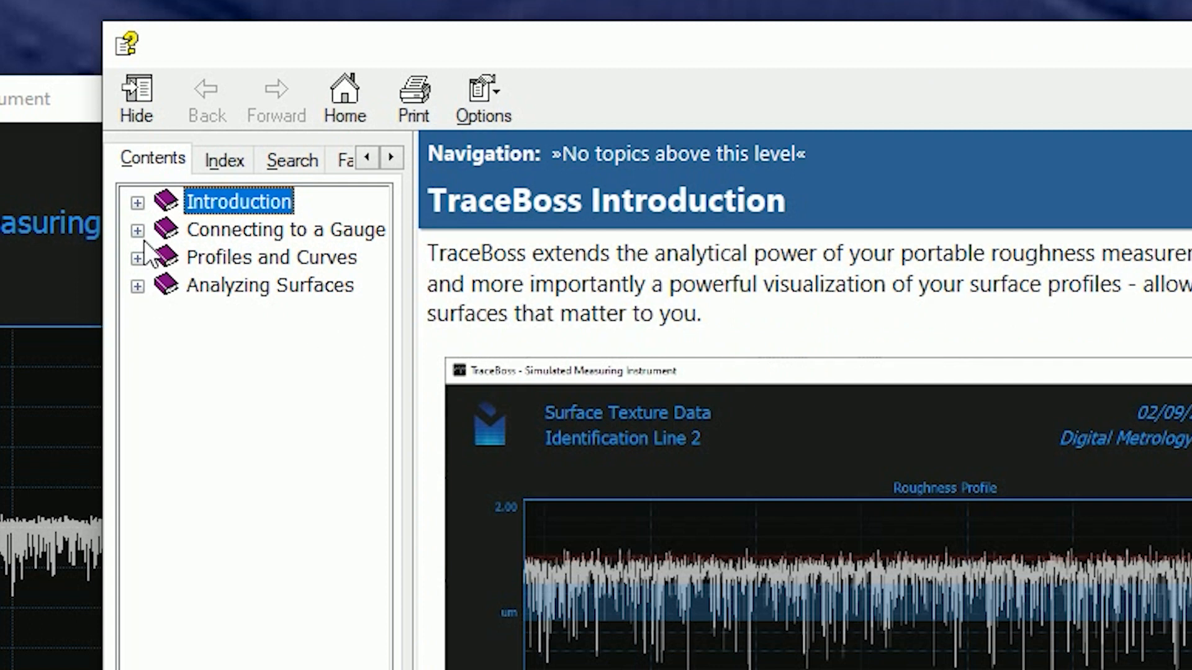
pyautogui.click(137, 233)
pyautogui.moveTo(431, 468); pyautogui.dragTo(698, 486)
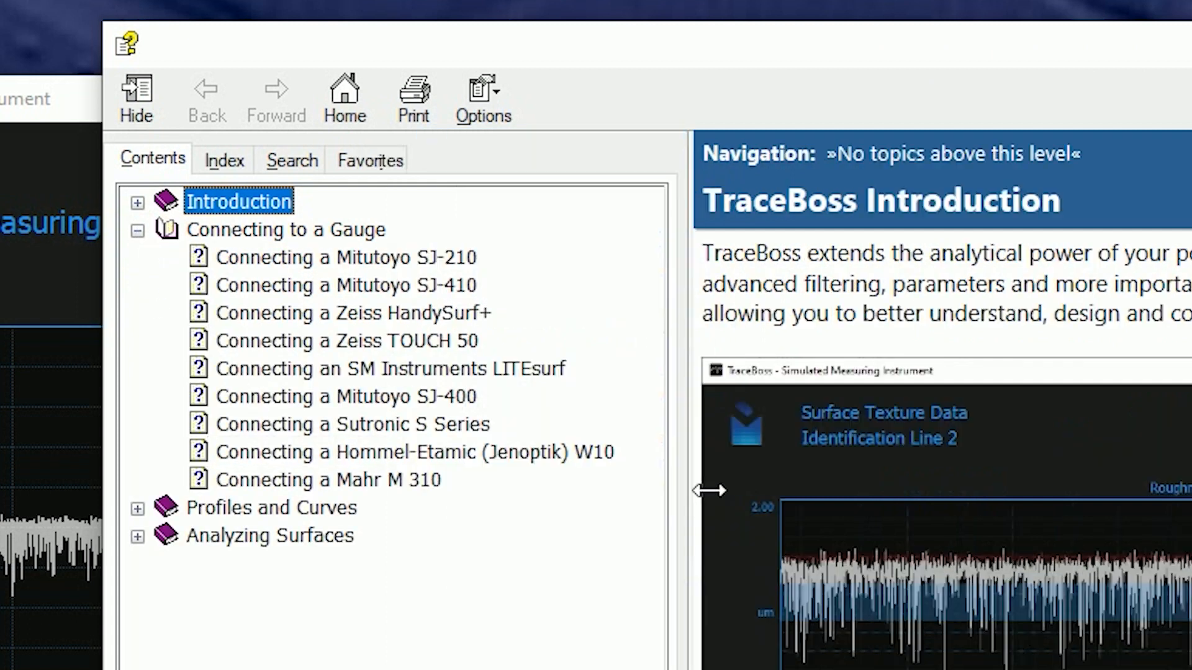
# Step: Browse the connection topics for the Mitutoyo SJ-410, Zeiss HandySurf+ and Zeiss TOUCH 50, and read the SM Instruments LITEsurf topic
pyautogui.click(434, 287)
pyautogui.click(438, 313)
pyautogui.click(428, 342)
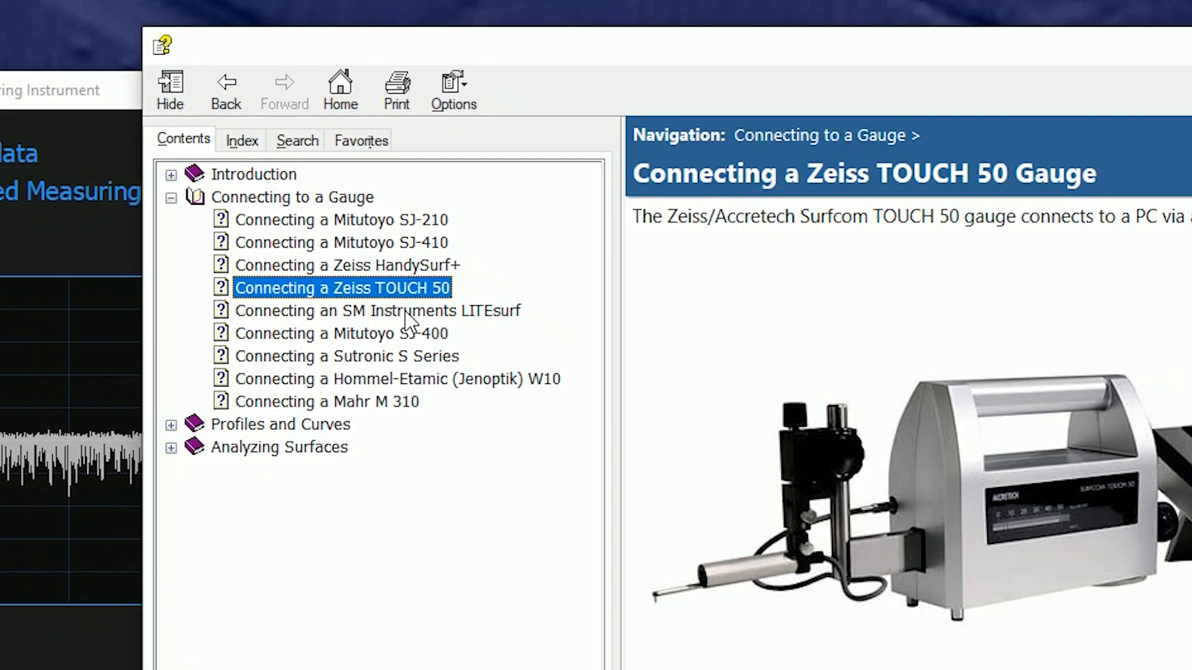
pyautogui.click(406, 314)
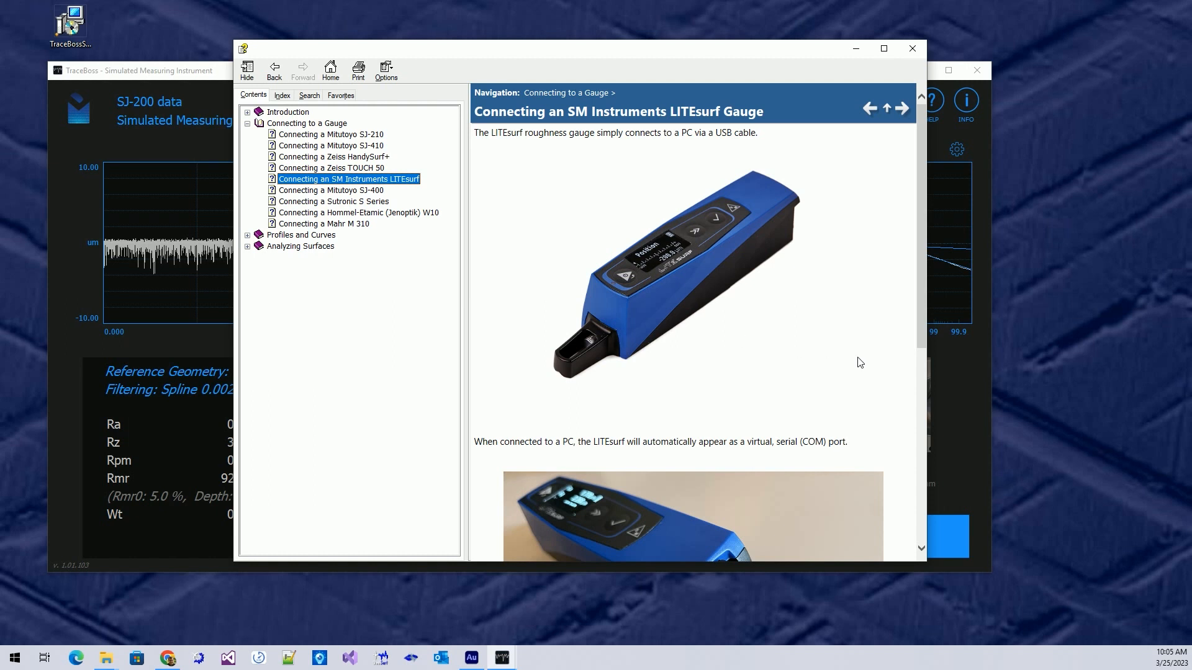
pyautogui.scroll(-6, 804, 356)
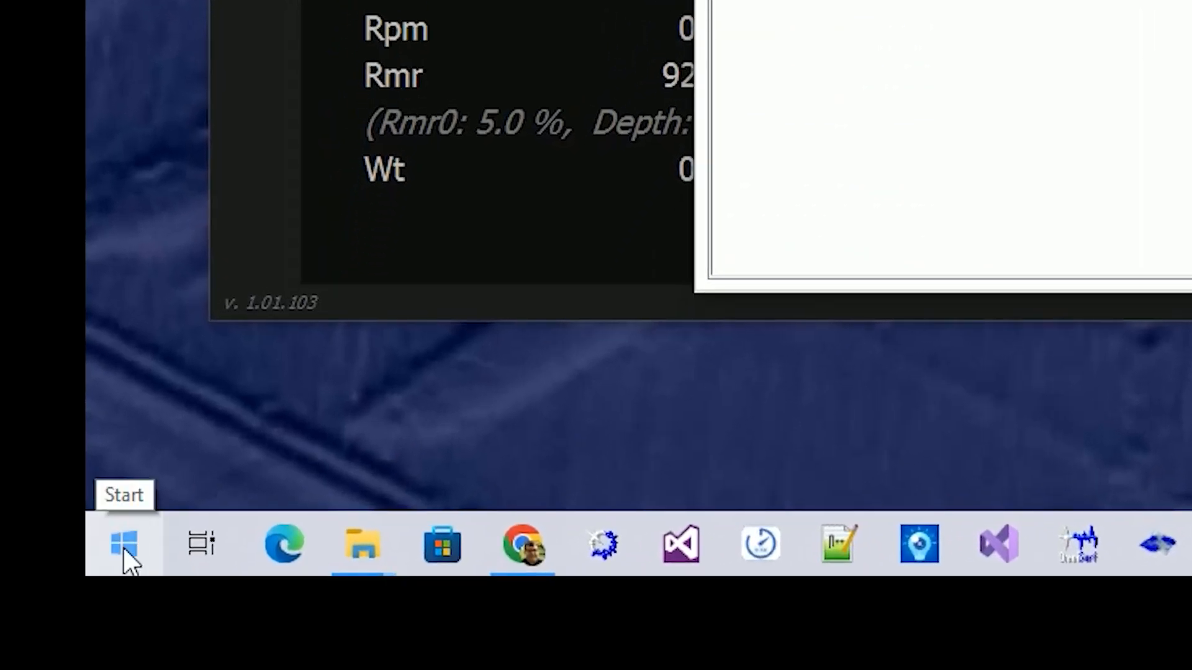
# Step: Open Windows Device Manager and enlarge its window to fit the whole list of device categories
pyautogui.click(124, 548)
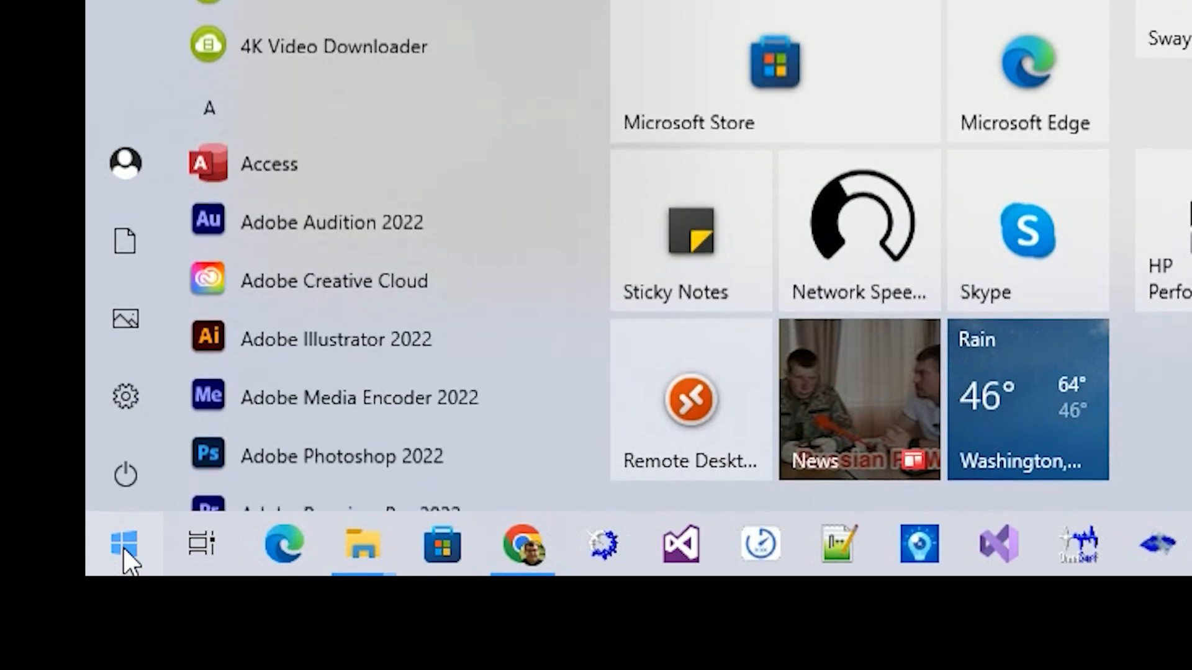
pyautogui.write('devi')
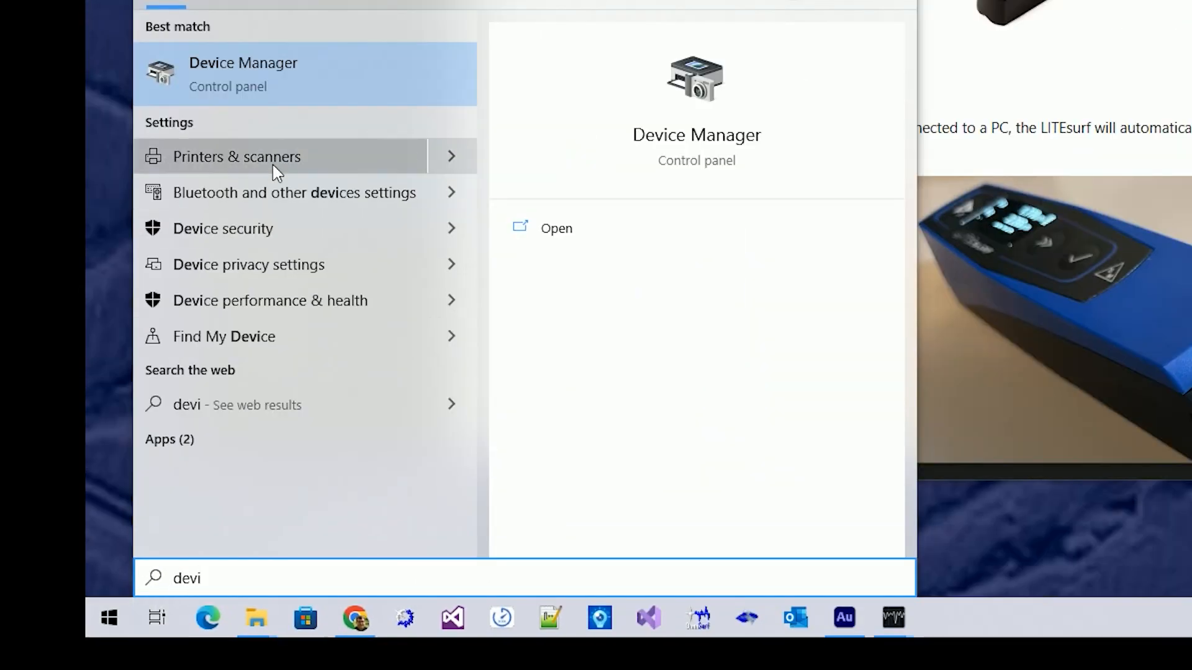
pyautogui.click(302, 74)
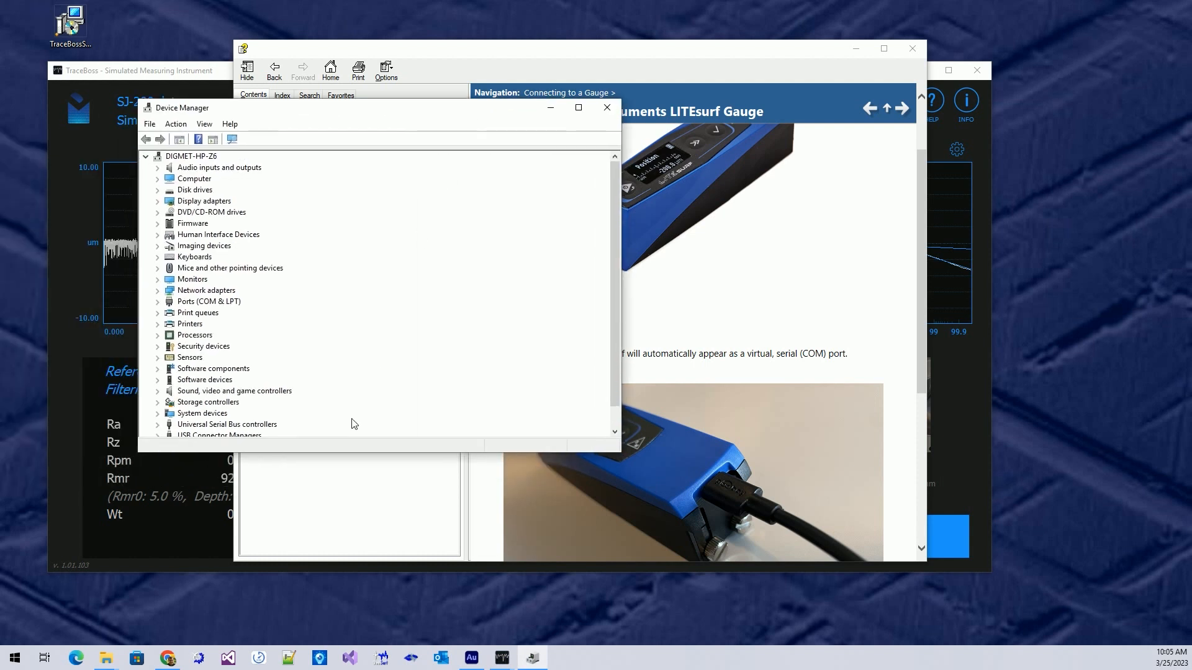
pyautogui.moveTo(340, 451); pyautogui.dragTo(350, 522)
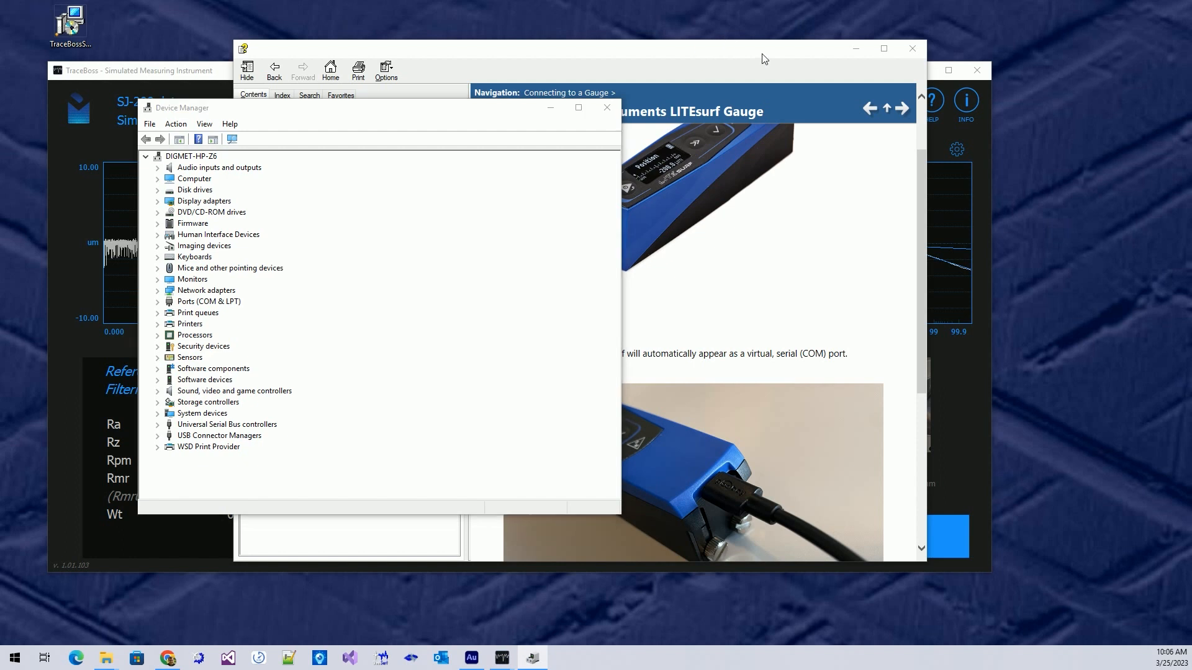
# Step: Arrange Device Manager beside the LITEsurf help topic and locate USB Serial Device (COM6) under Ports (COM & LPT)
pyautogui.moveTo(717, 56); pyautogui.dragTo(824, 57)
pyautogui.scroll(3, 804, 277)
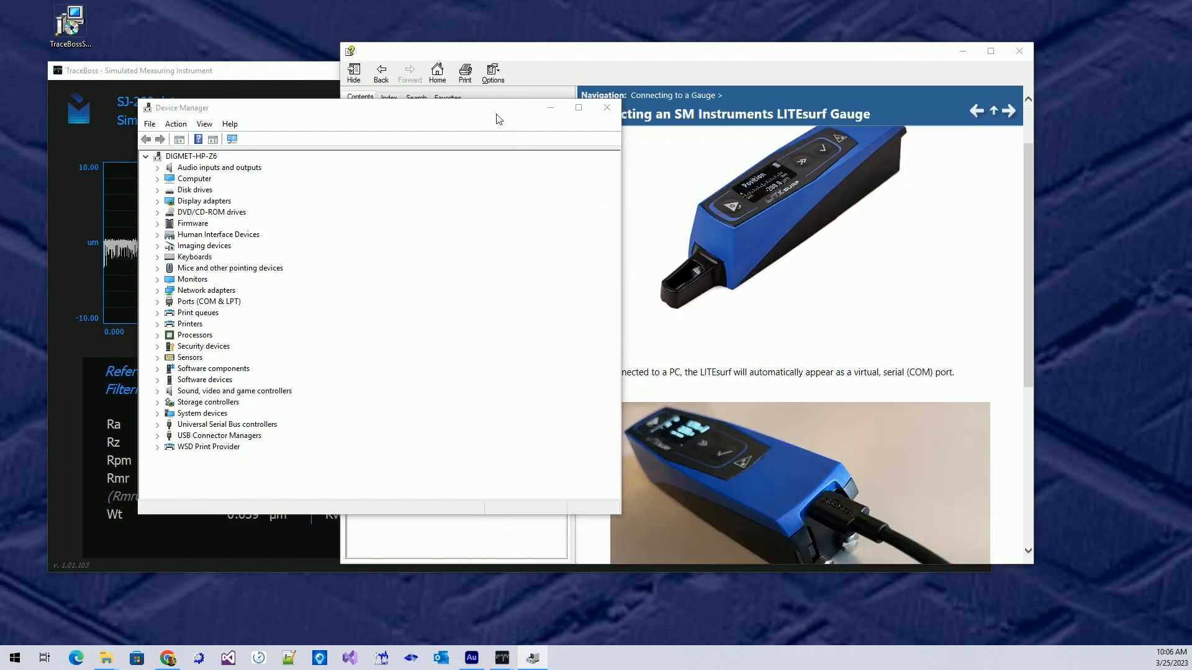
pyautogui.moveTo(496, 110); pyautogui.dragTo(393, 108)
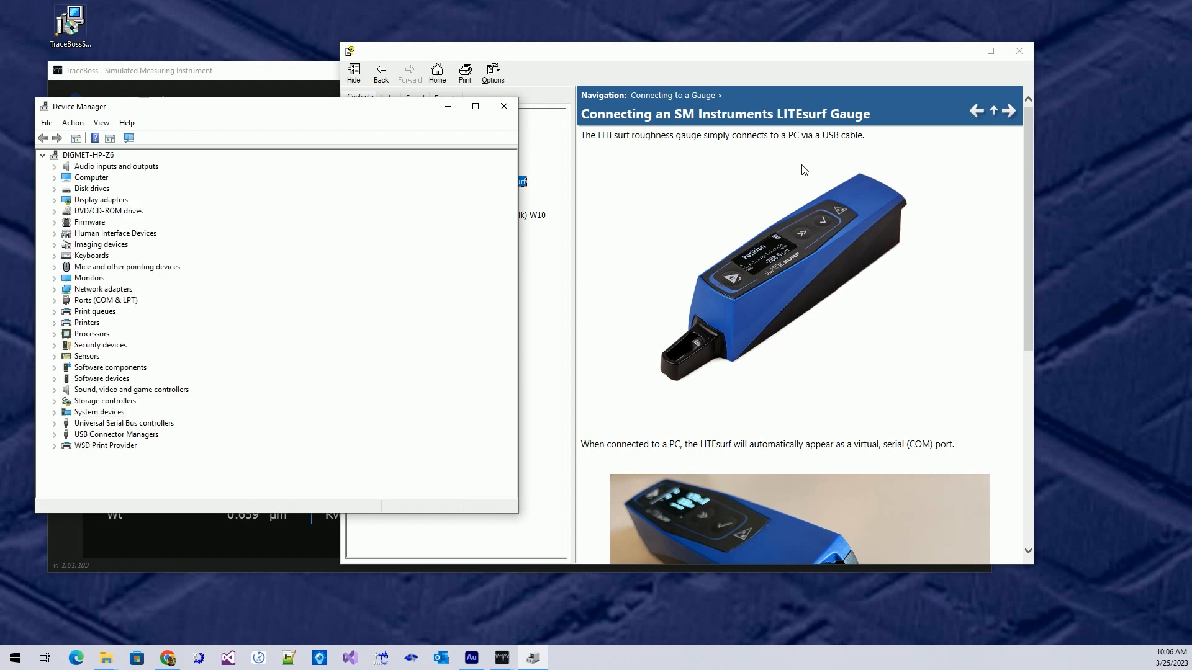
pyautogui.click(954, 376)
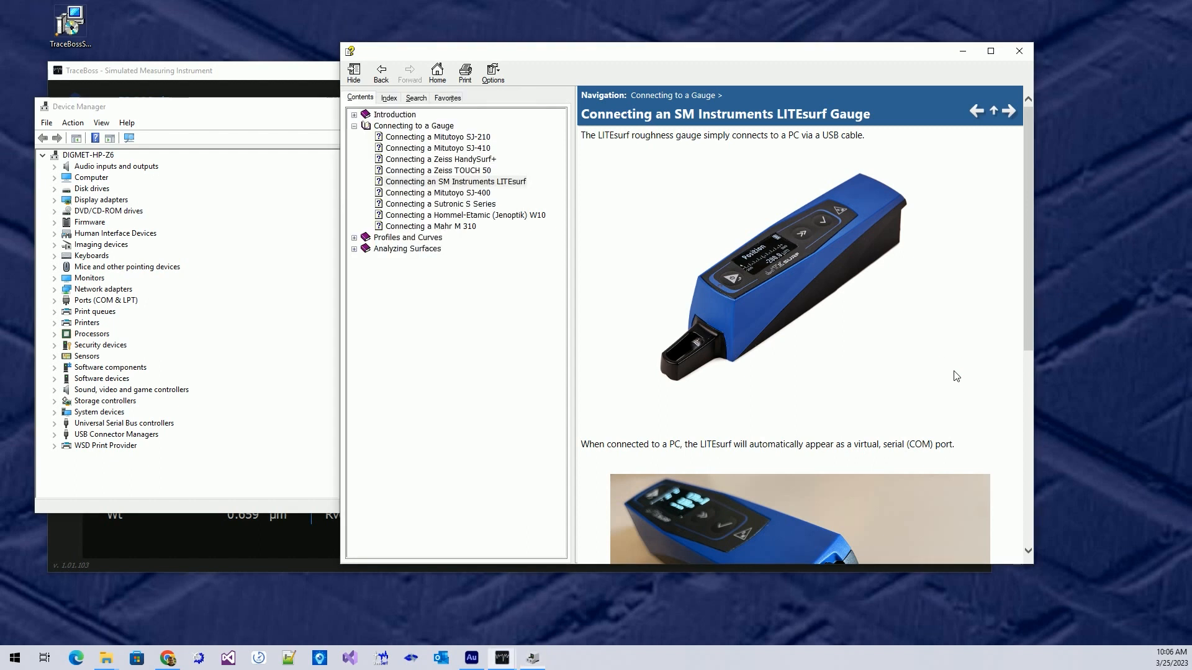
pyautogui.scroll(-6, 955, 376)
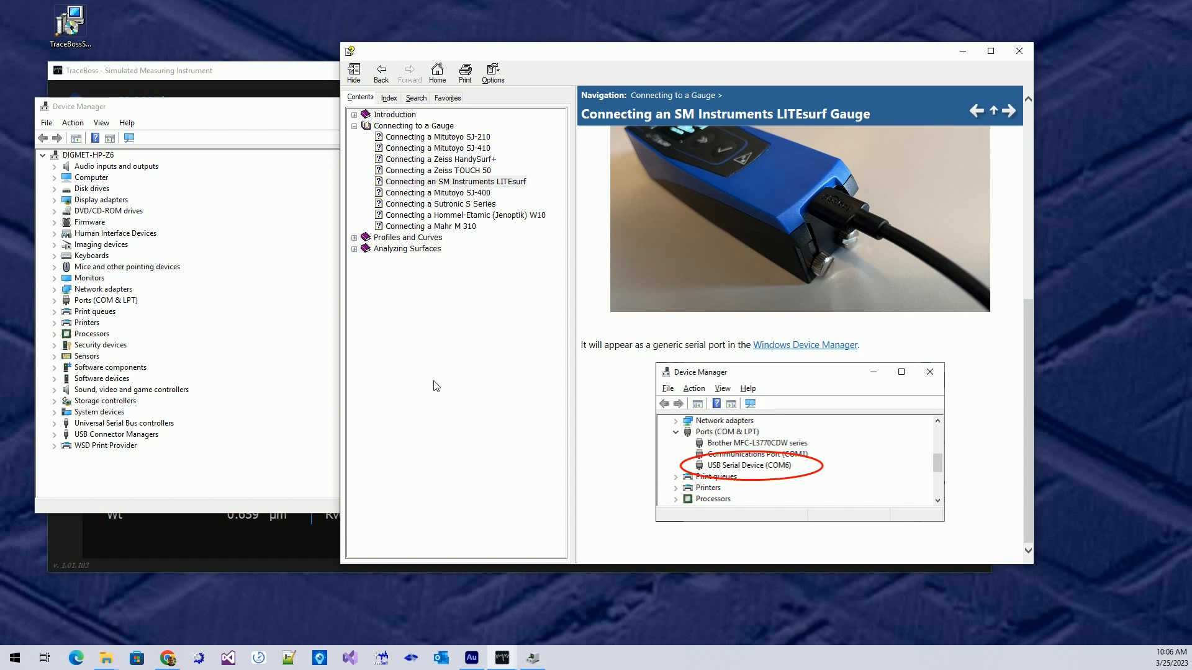
pyautogui.click(55, 300)
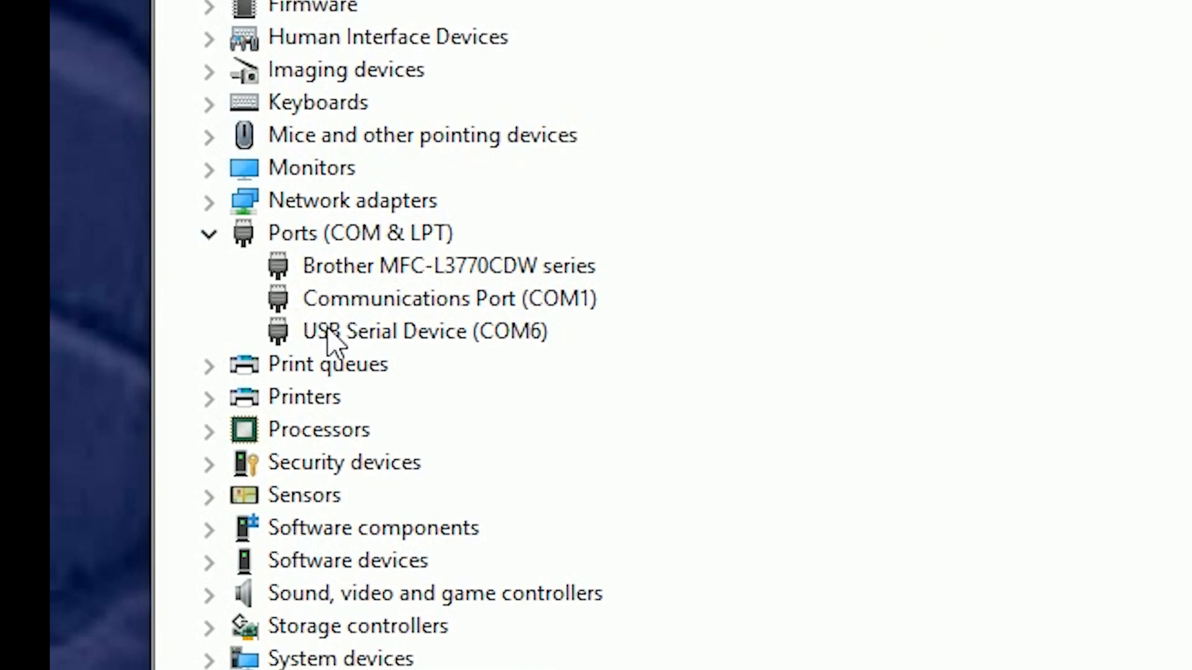
pyautogui.click(338, 340)
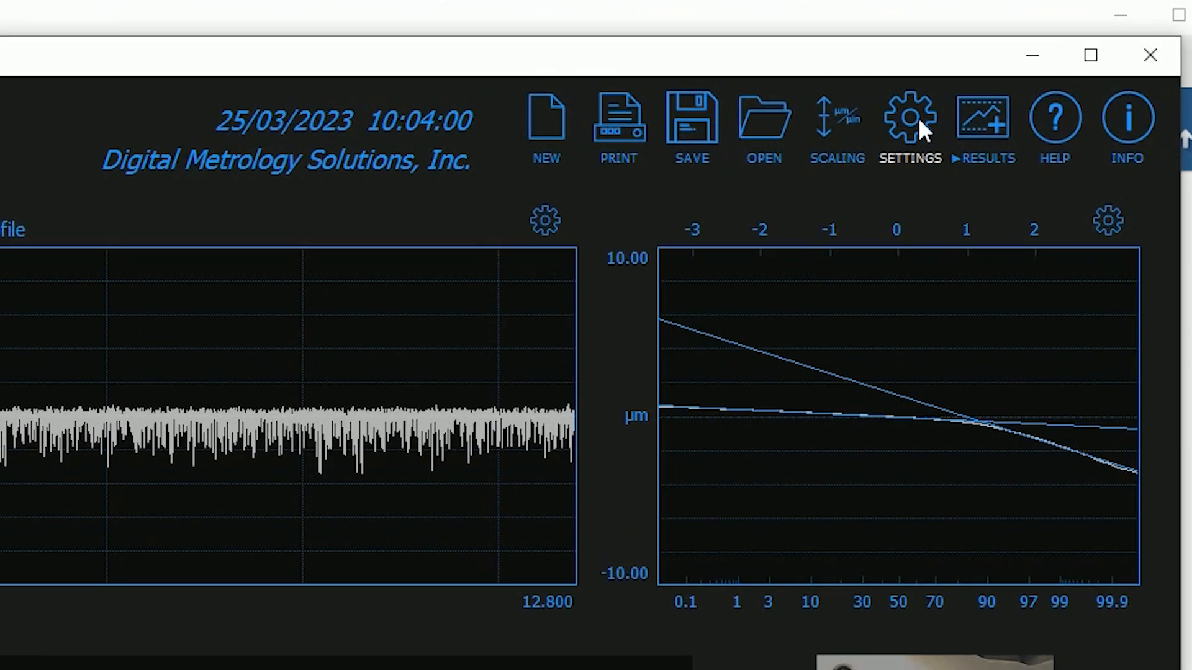
# Step: Set the gauge to LITEsurf in the TraceBoss settings, test its connection and accept the settings
pyautogui.click(929, 114)
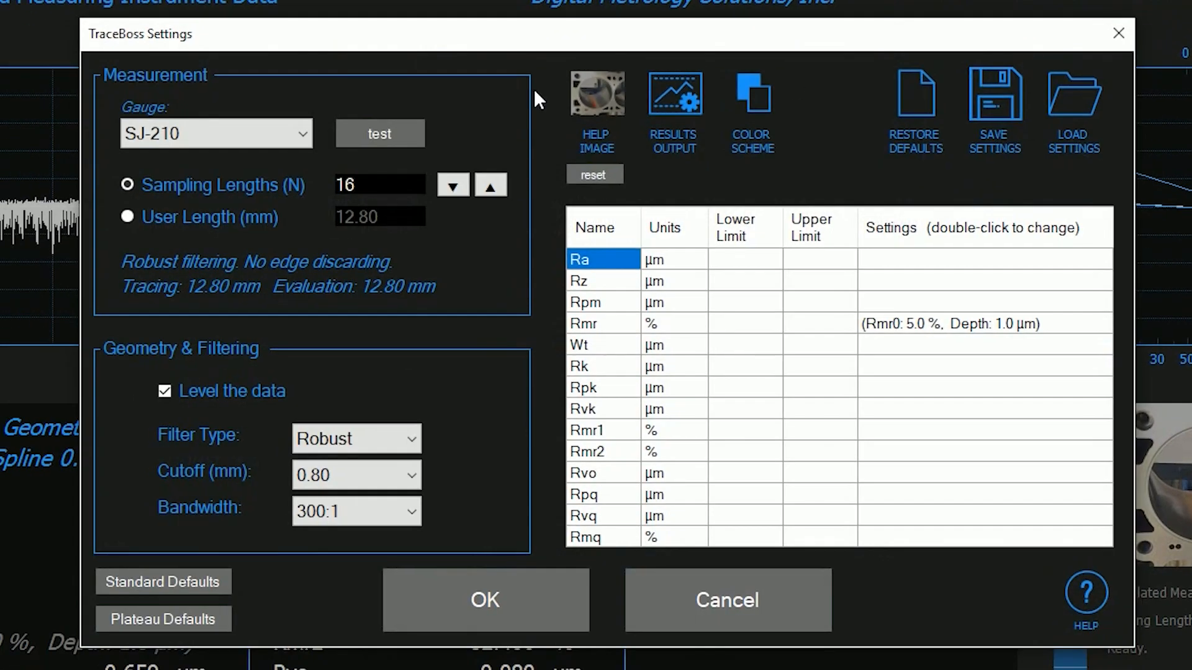
pyautogui.click(301, 130)
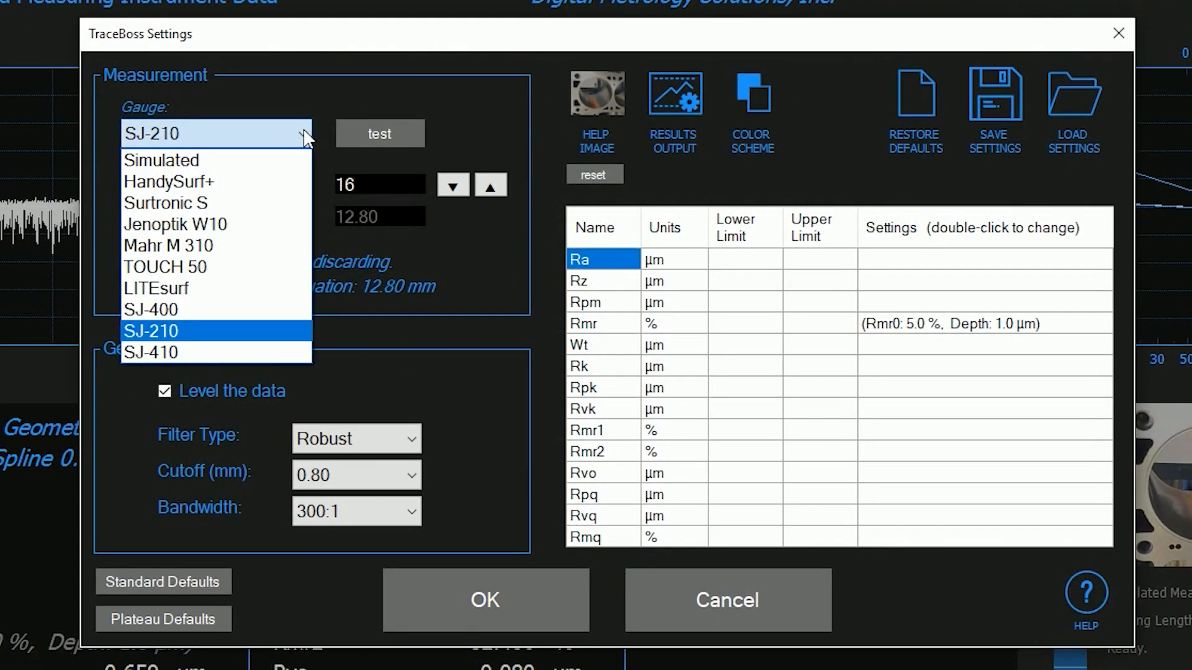
pyautogui.click(238, 288)
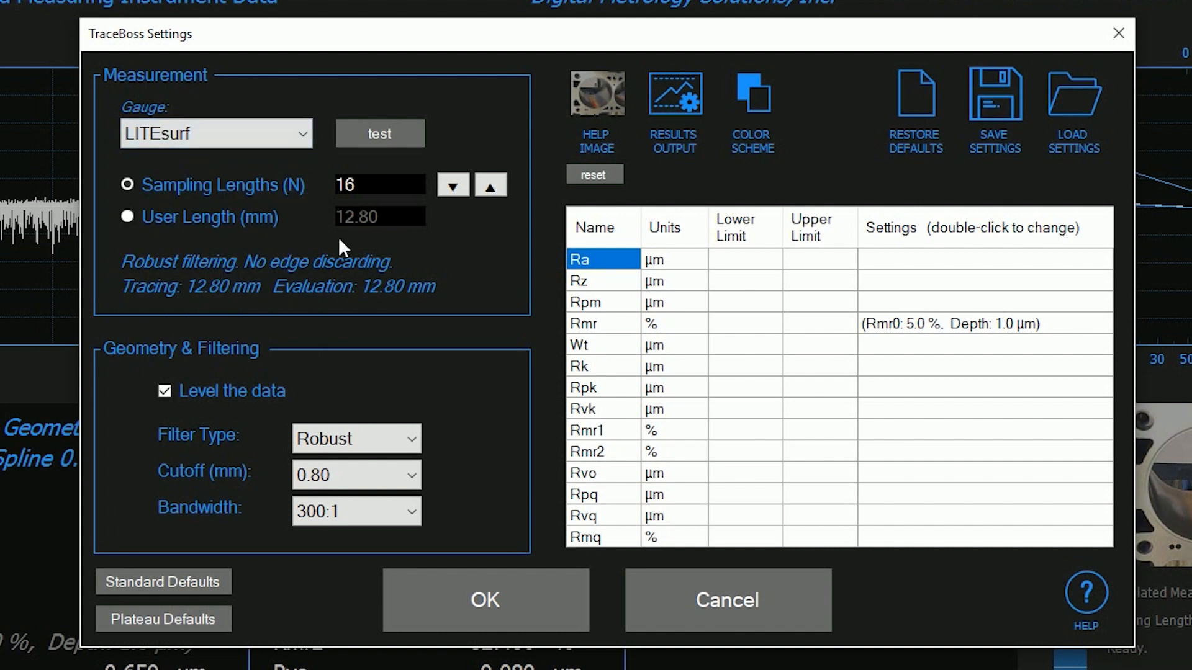
pyautogui.click(382, 130)
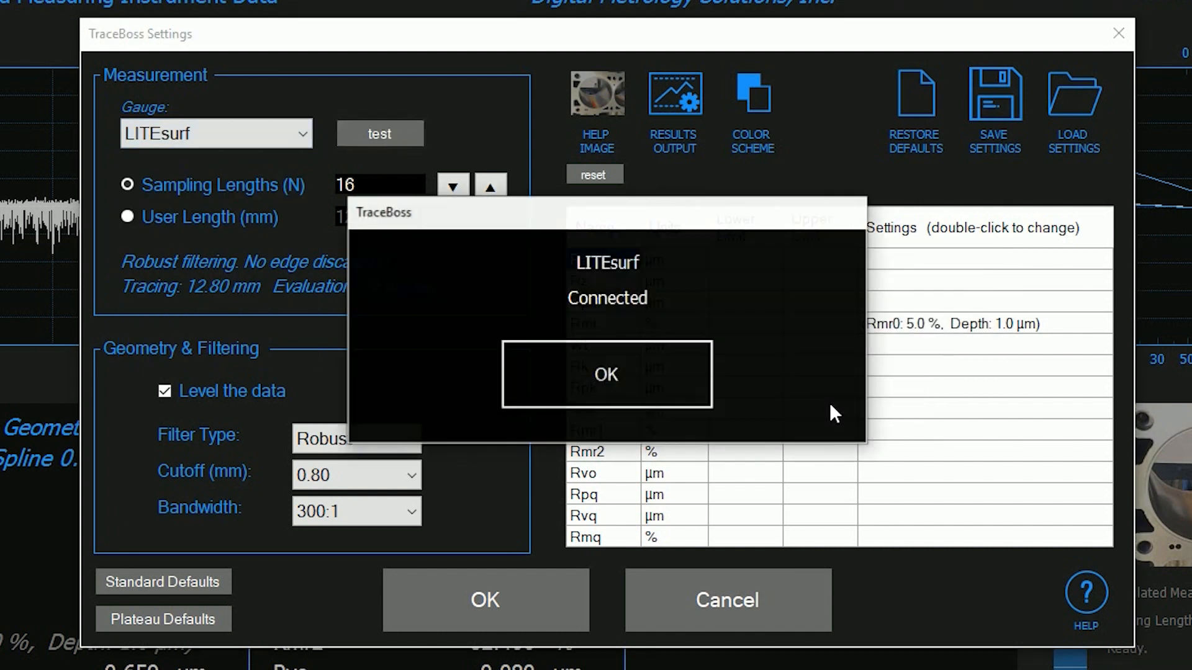
pyautogui.click(606, 389)
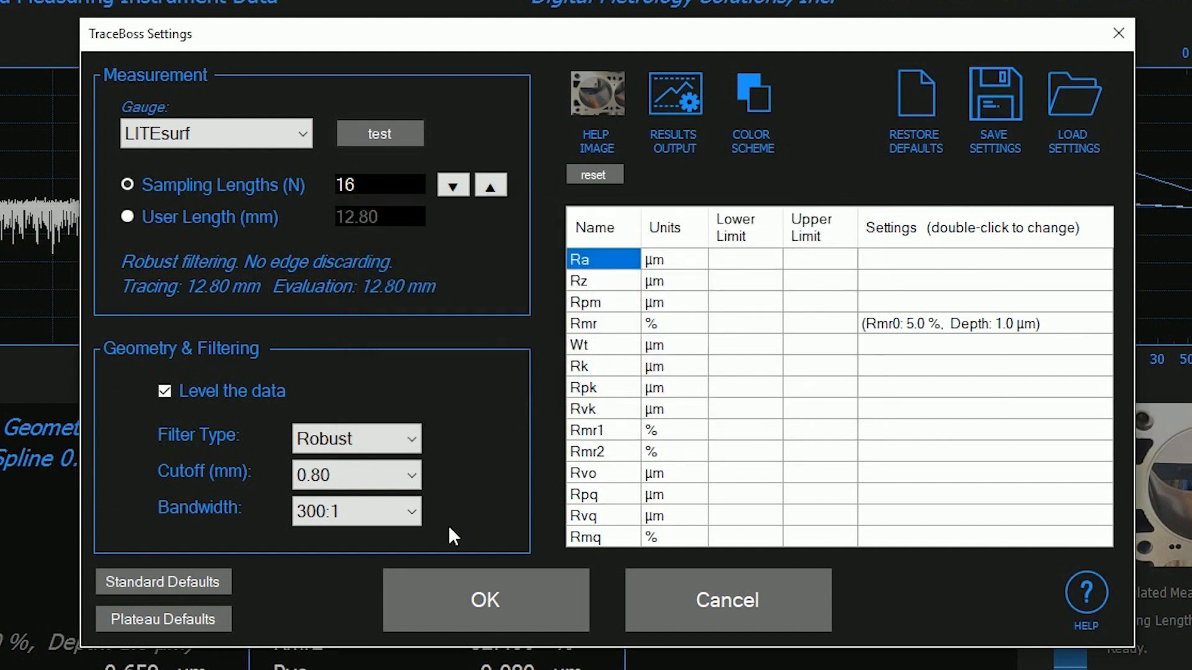
pyautogui.click(445, 605)
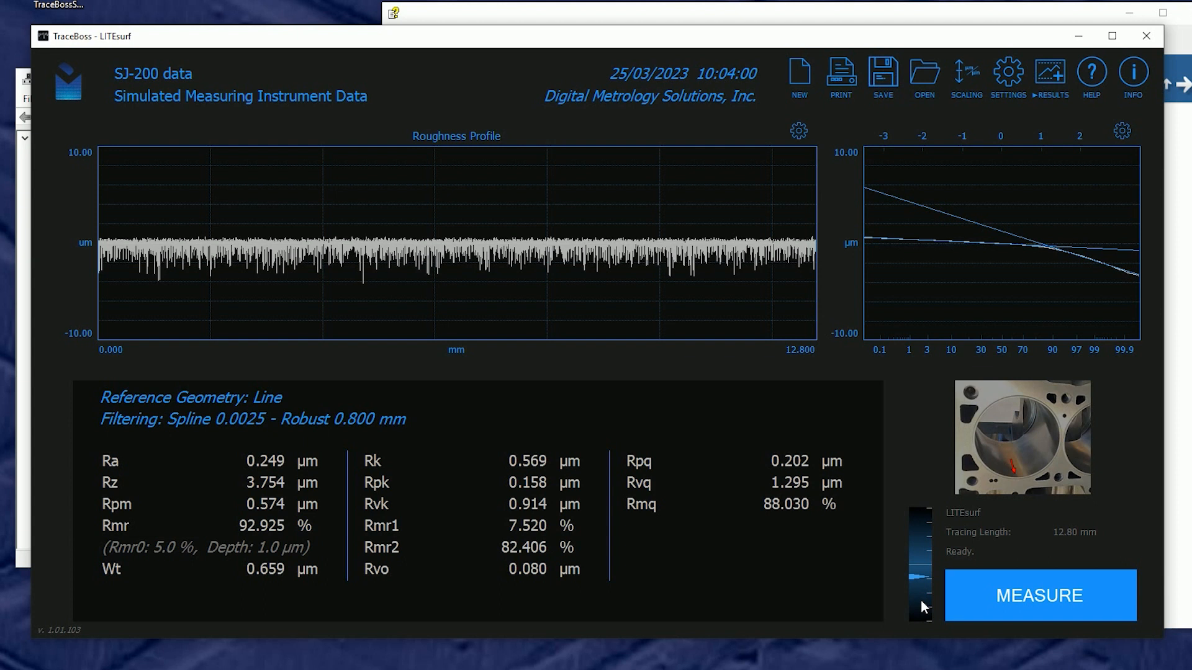
# Step: Change the gauge to Simulated in the measurement settings and accept the change
pyautogui.click(1008, 72)
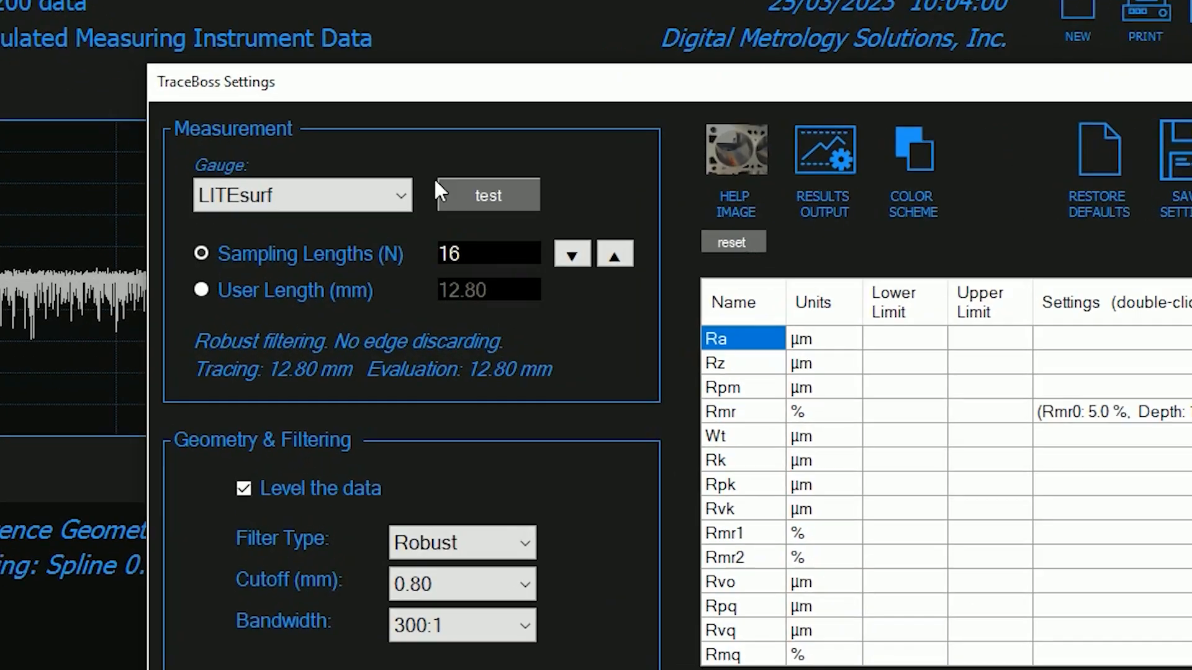
pyautogui.click(397, 197)
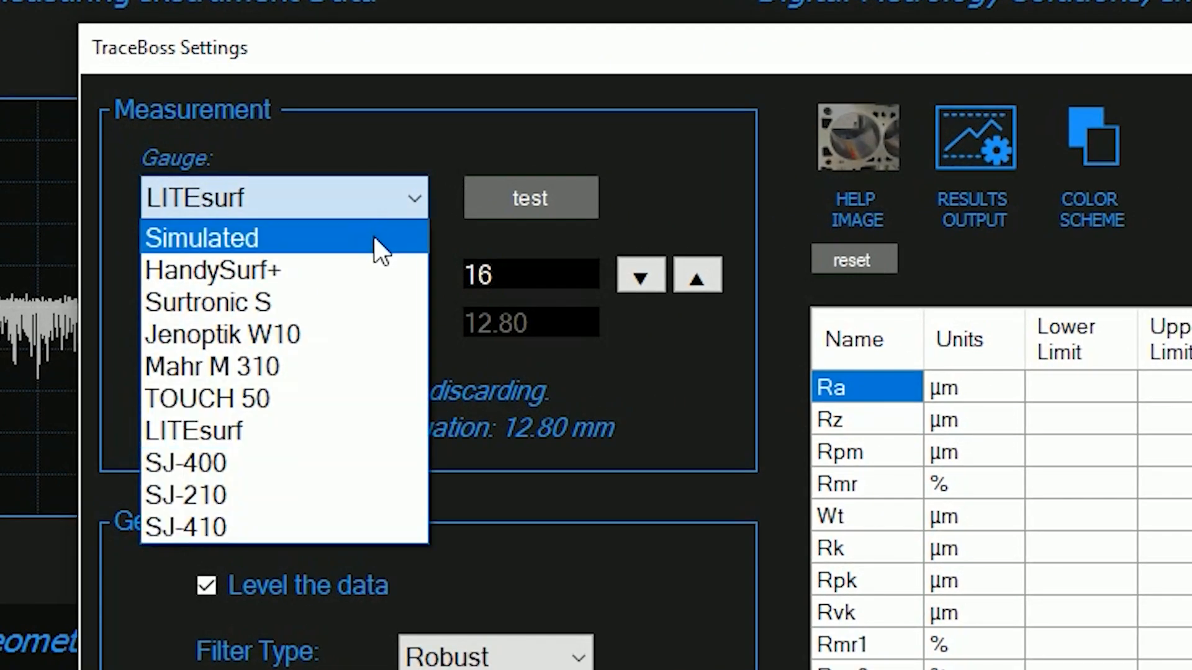
pyautogui.click(375, 229)
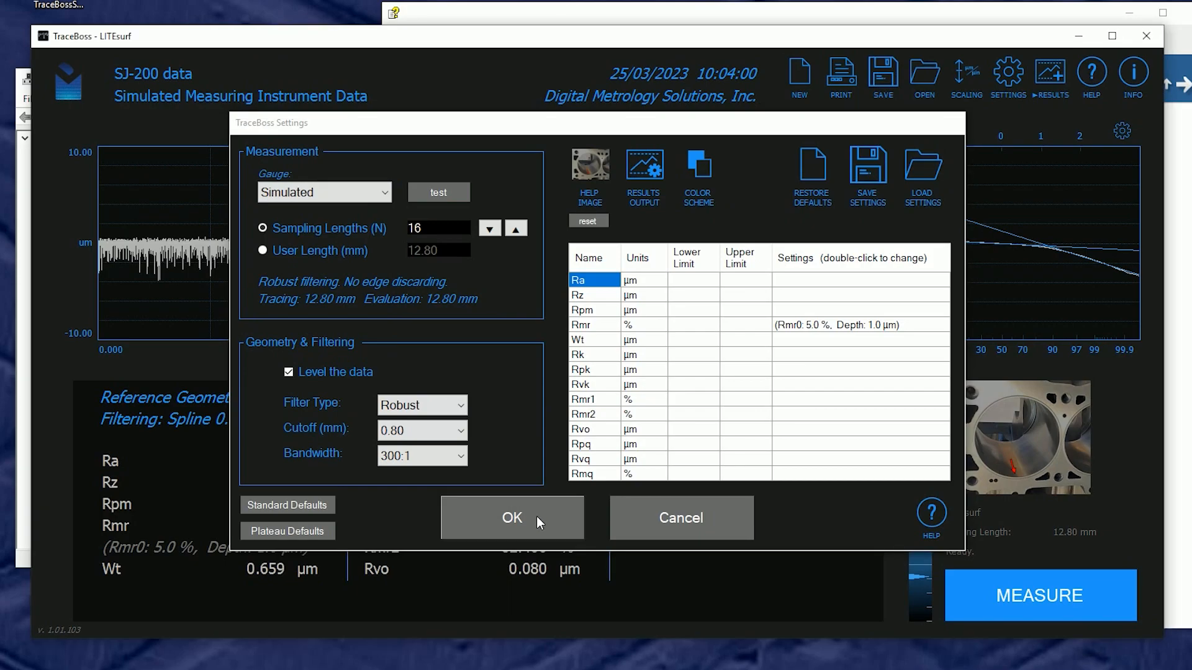
pyautogui.click(537, 516)
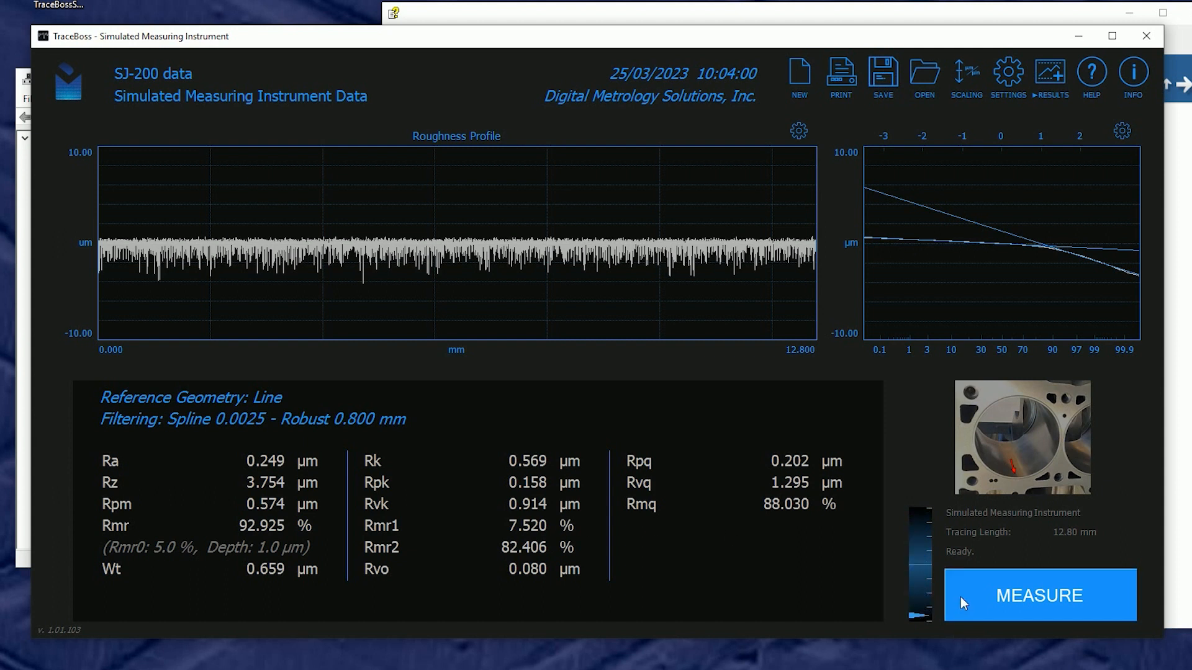
# Step: Open the help topic on connecting a Mitutoyo SJ-210 and follow its link to Mitutoyo's software and updates page
pyautogui.click(849, 14)
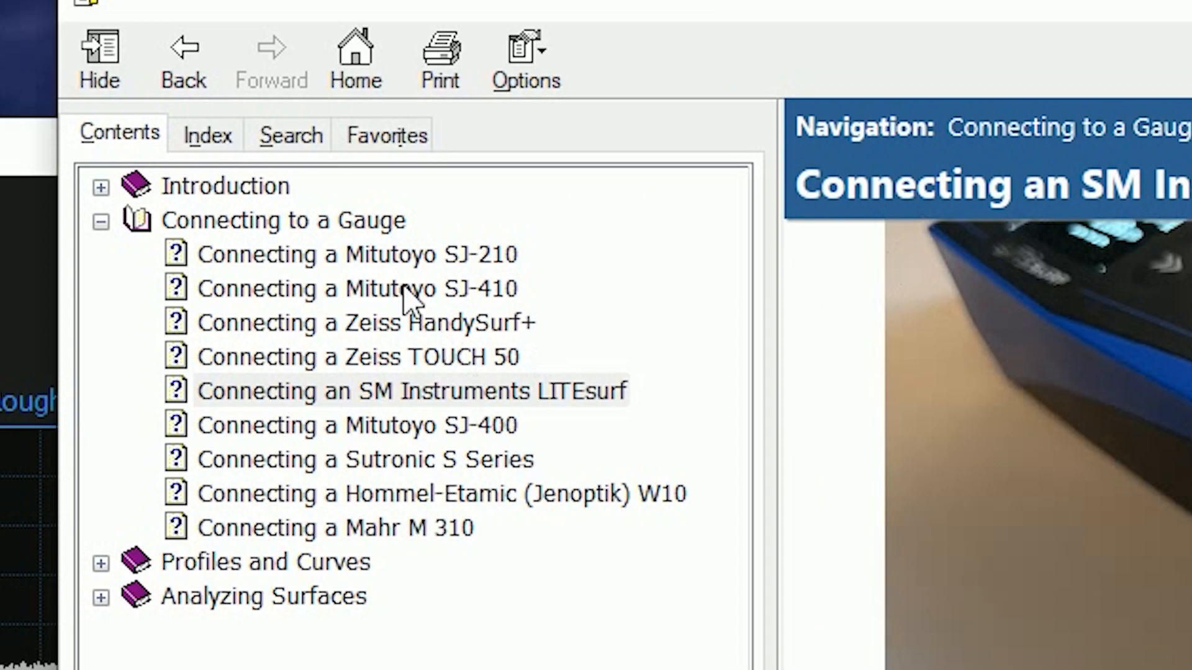
pyautogui.click(586, 97)
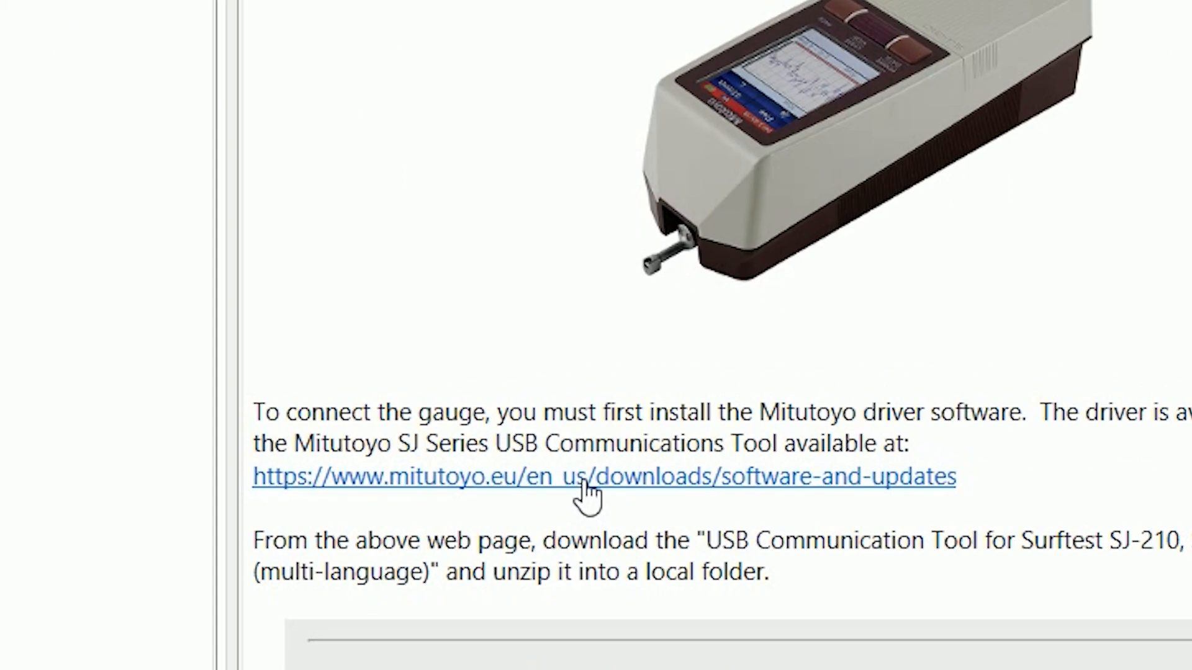
pyautogui.click(583, 491)
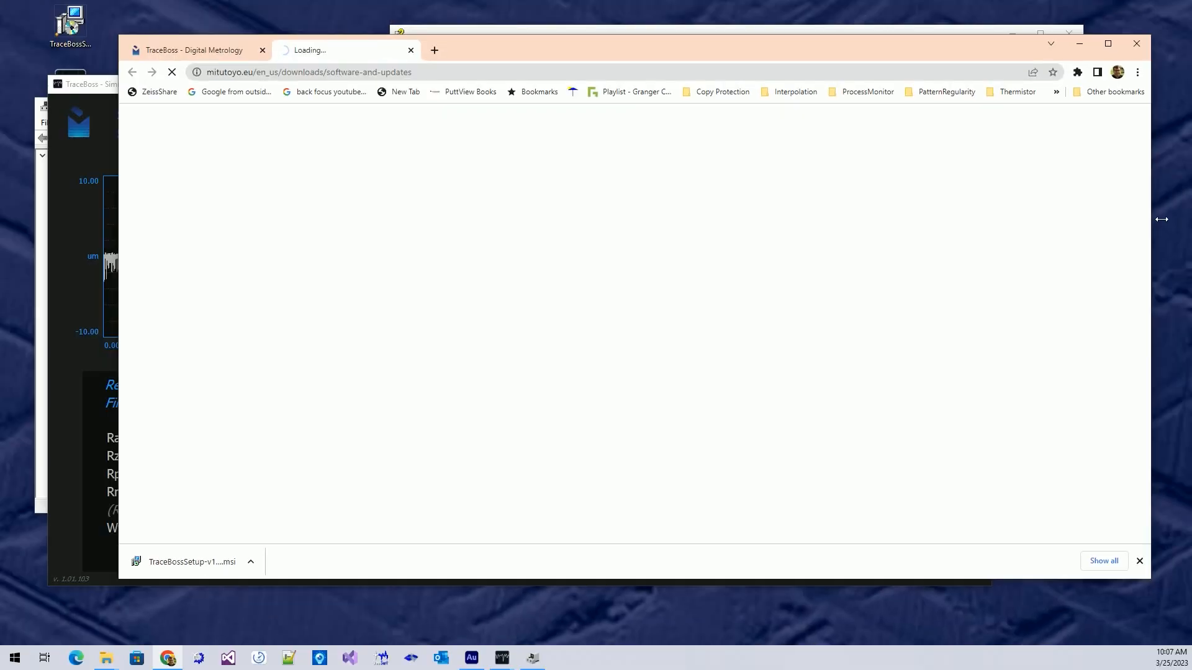
# Step: Narrow the browser window beside the help topic and find the USB Communication Tool section on the Mitutoyo page
pyautogui.moveTo(1085, 222); pyautogui.dragTo(729, 222)
pyautogui.click(936, 319)
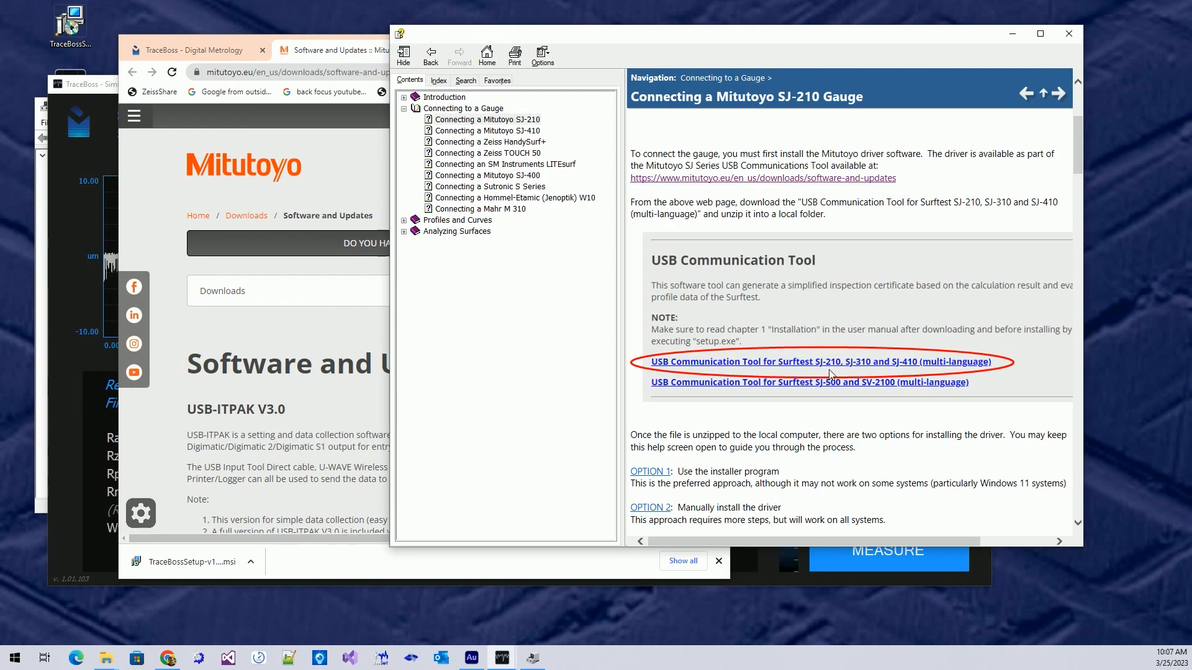
pyautogui.click(299, 333)
pyautogui.scroll(-15, 299, 333)
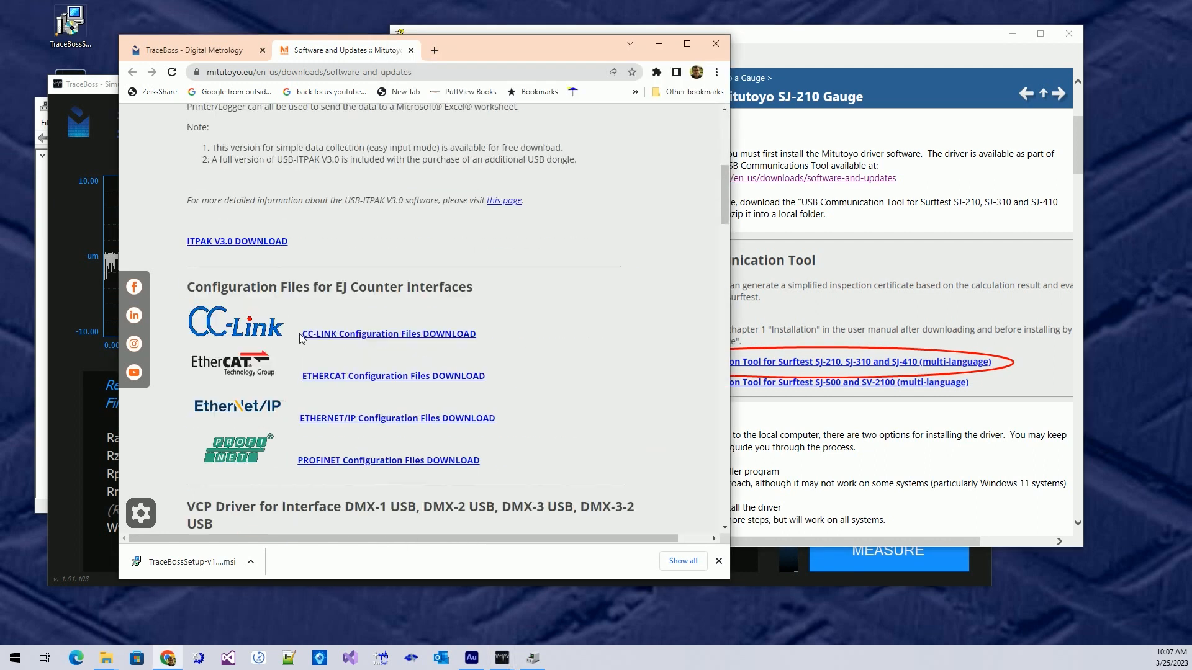
pyautogui.scroll(-15, 424, 316)
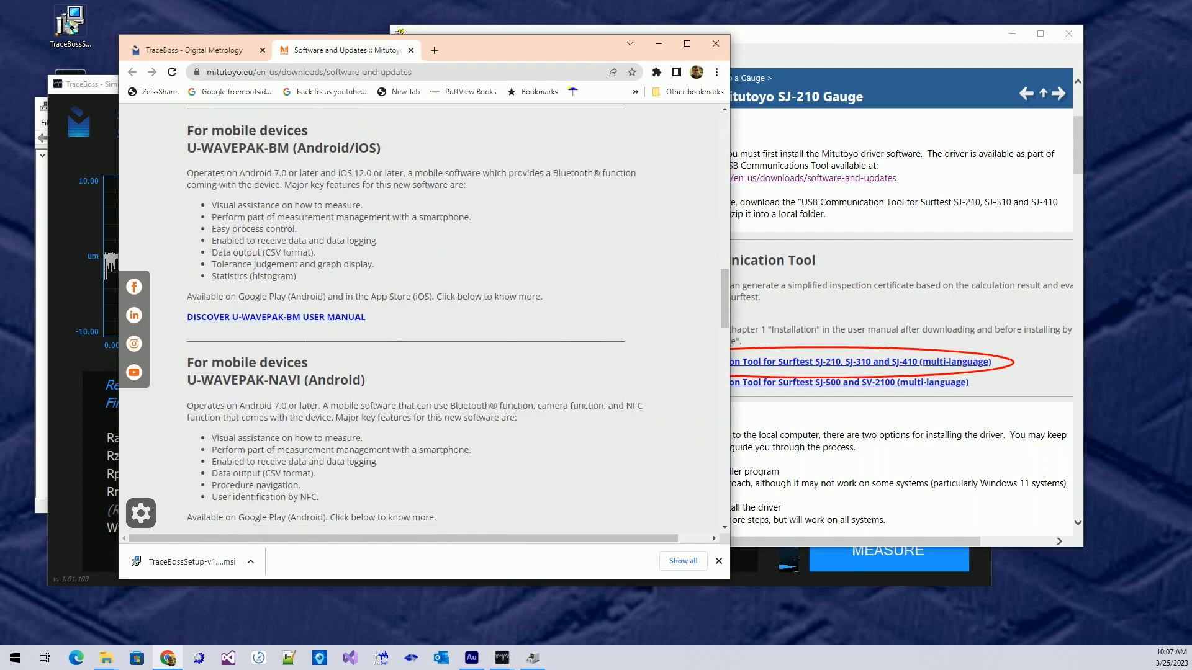
pyautogui.scroll(-3, 372, 347)
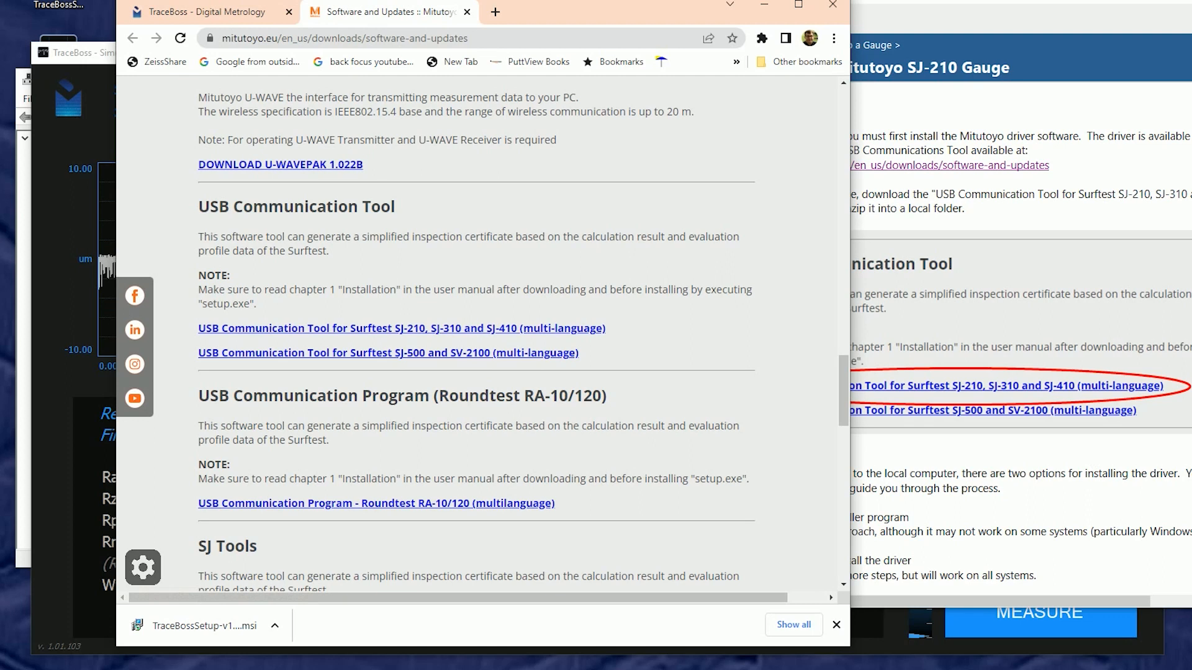
# Step: Download the USB Communication Tool for Surftest SJ-210, SJ-310 and SJ-410 (multi-language), and return to the SJ-210 help topic
pyautogui.click(1082, 397)
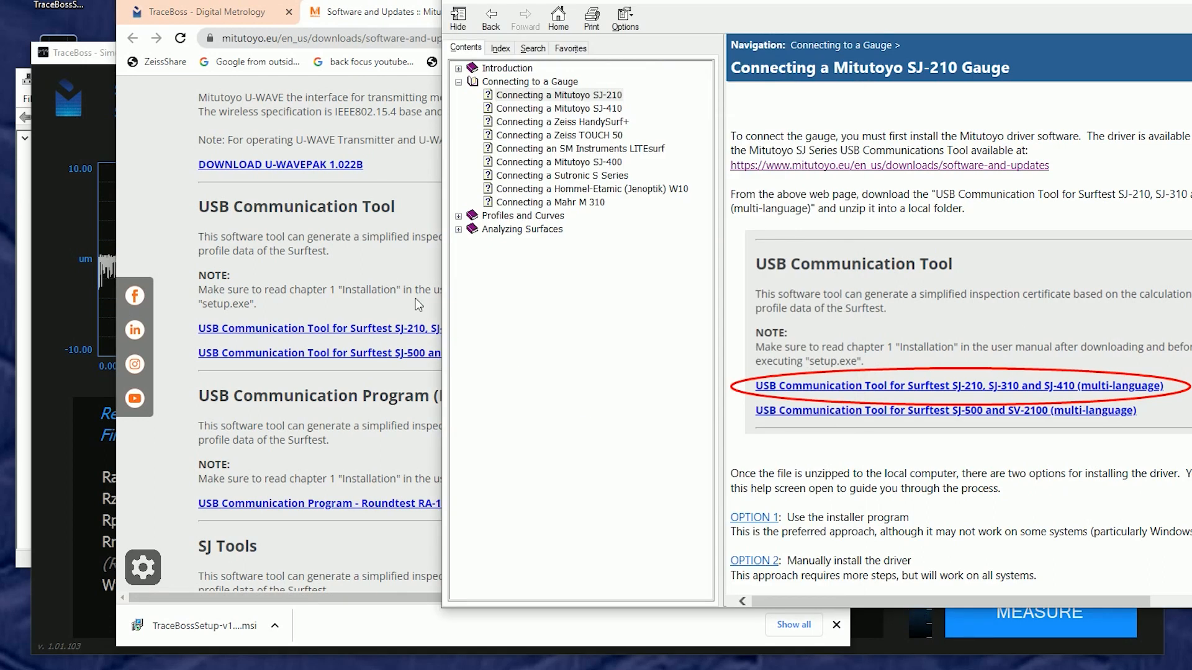
pyautogui.click(411, 275)
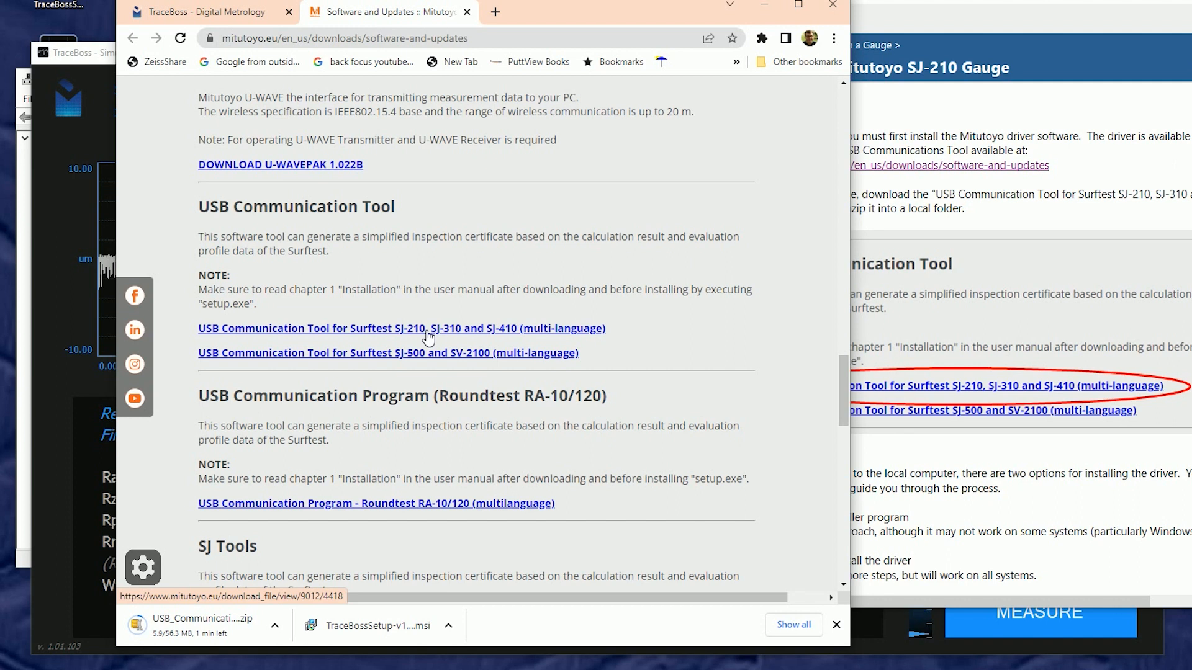
pyautogui.click(1089, 410)
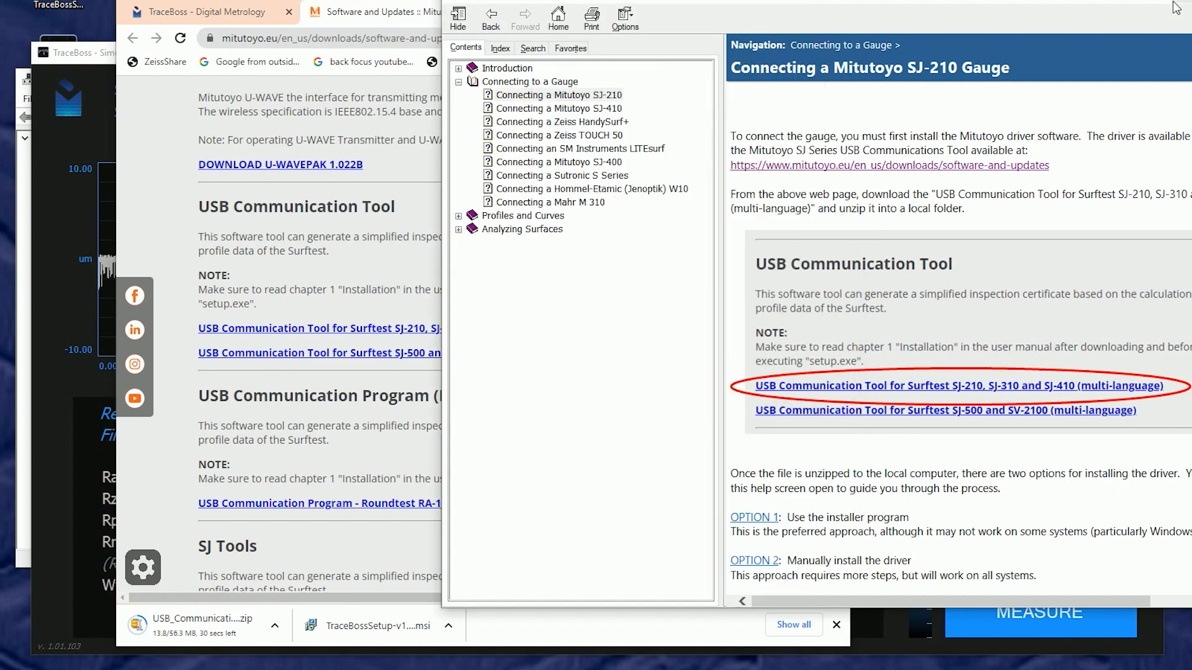
# Step: Review the two driver installation options and the Option 1 installer instructions in the SJ-210 help topic
pyautogui.moveTo(1028, 2); pyautogui.dragTo(1068, 0)
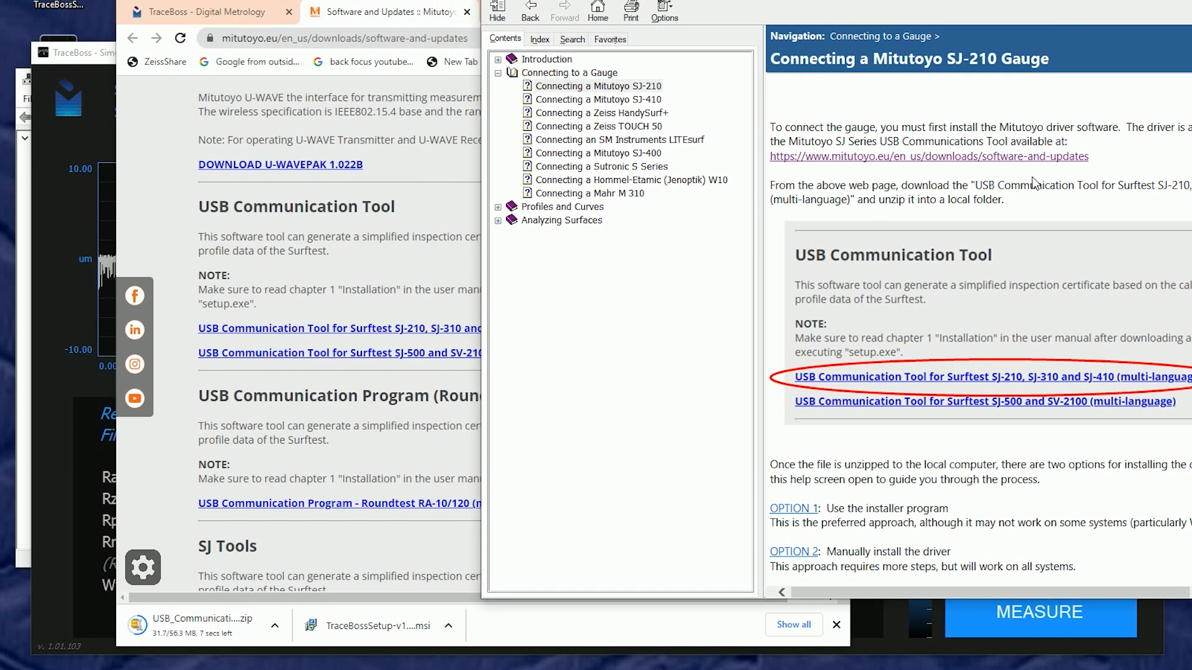
pyautogui.scroll(-4, 1028, 422)
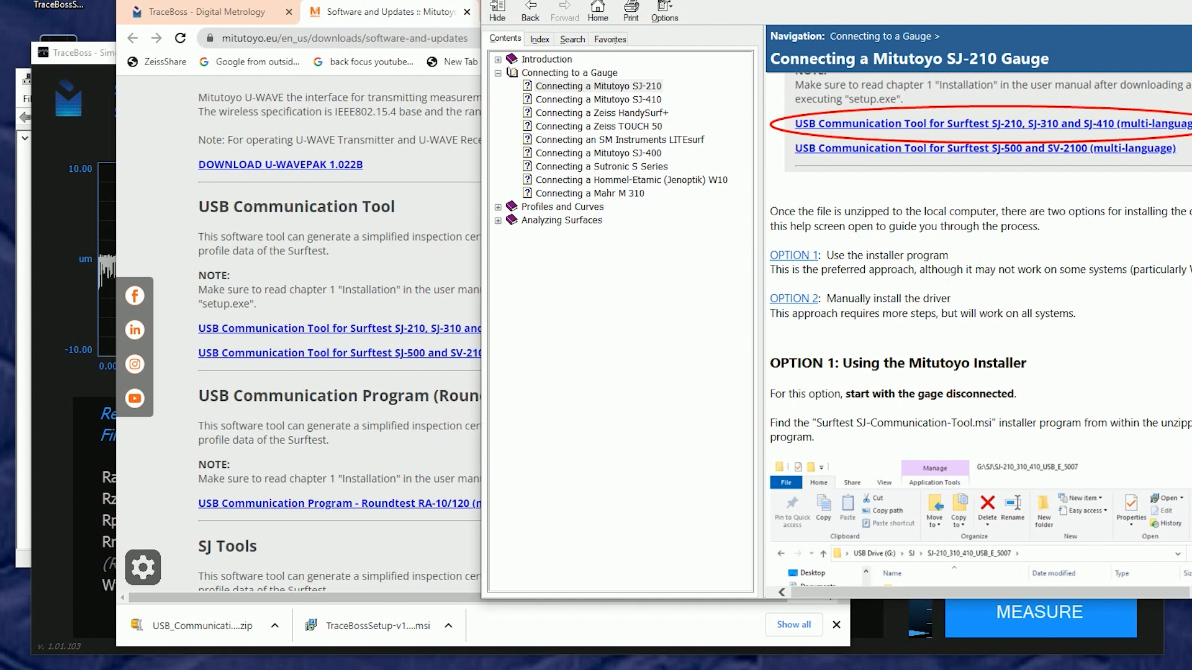
pyautogui.moveTo(827, 255); pyautogui.dragTo(949, 255)
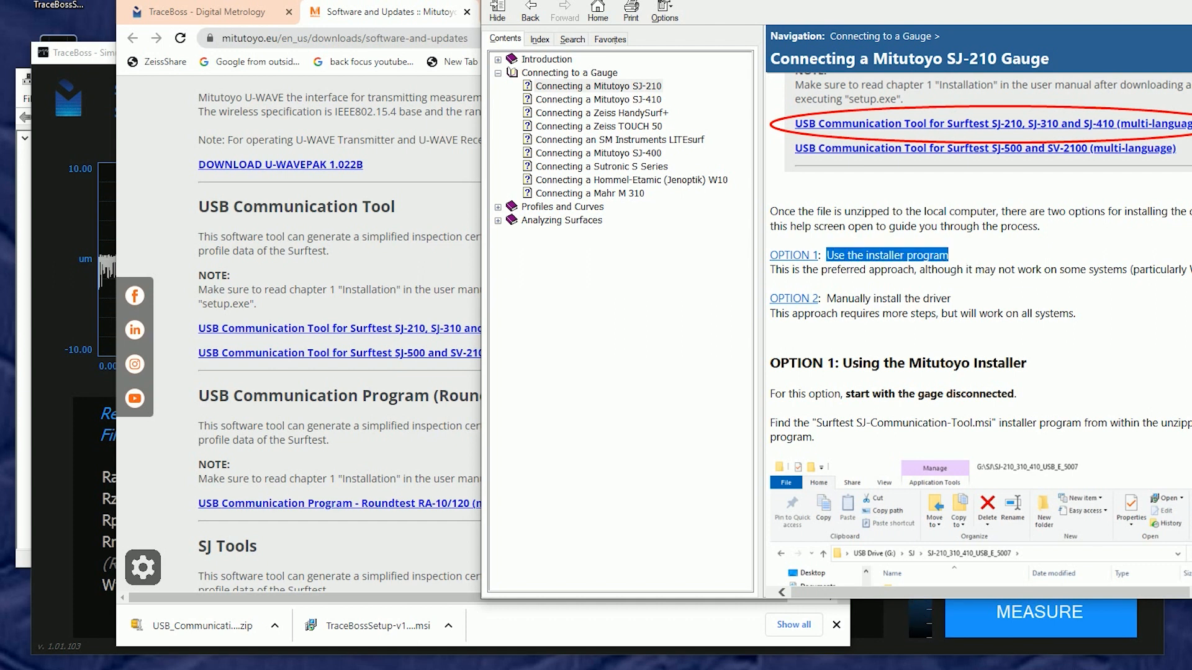
pyautogui.click(973, 304)
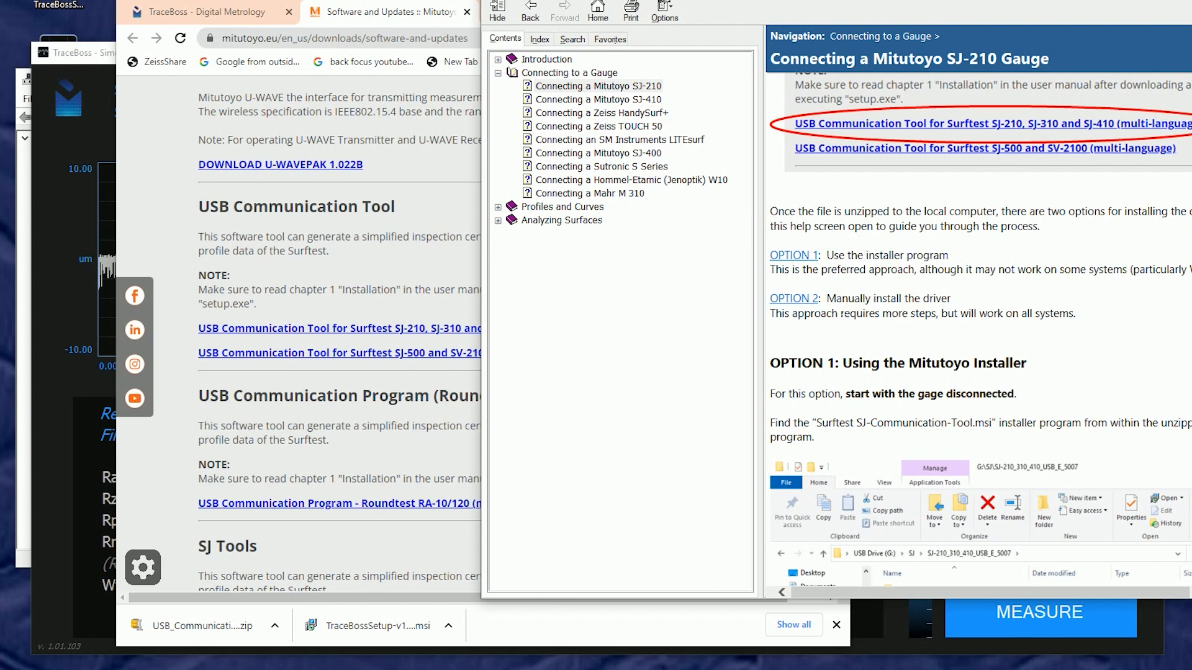
pyautogui.moveTo(827, 298); pyautogui.dragTo(950, 299)
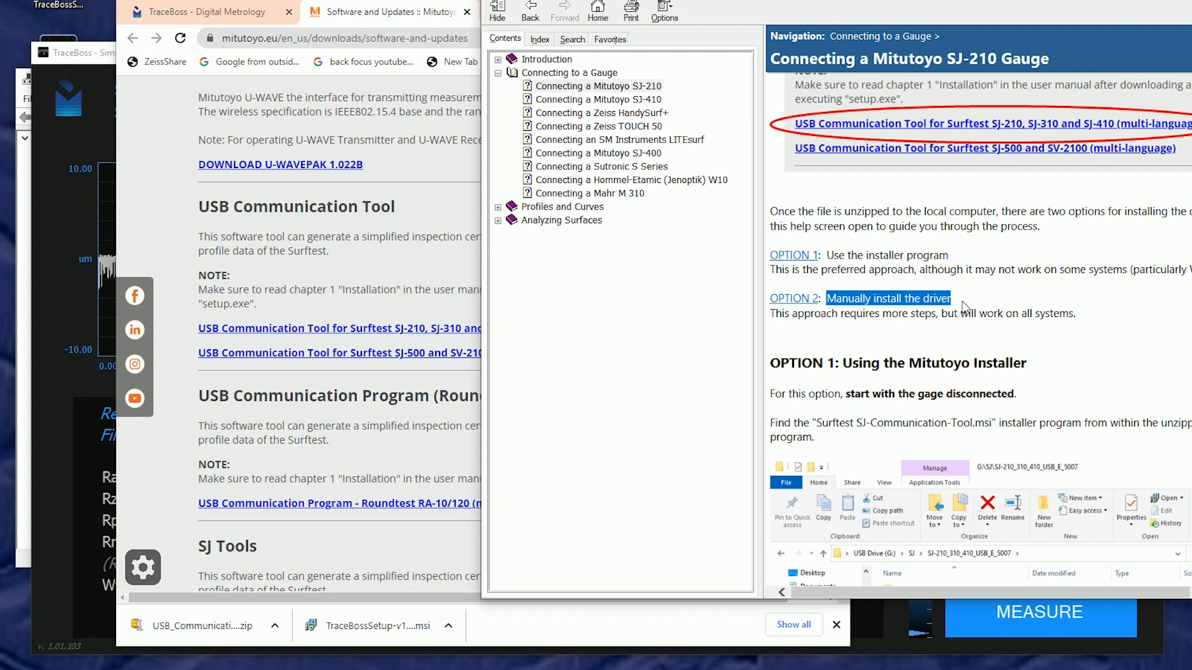
pyautogui.scroll(-3, 1042, 385)
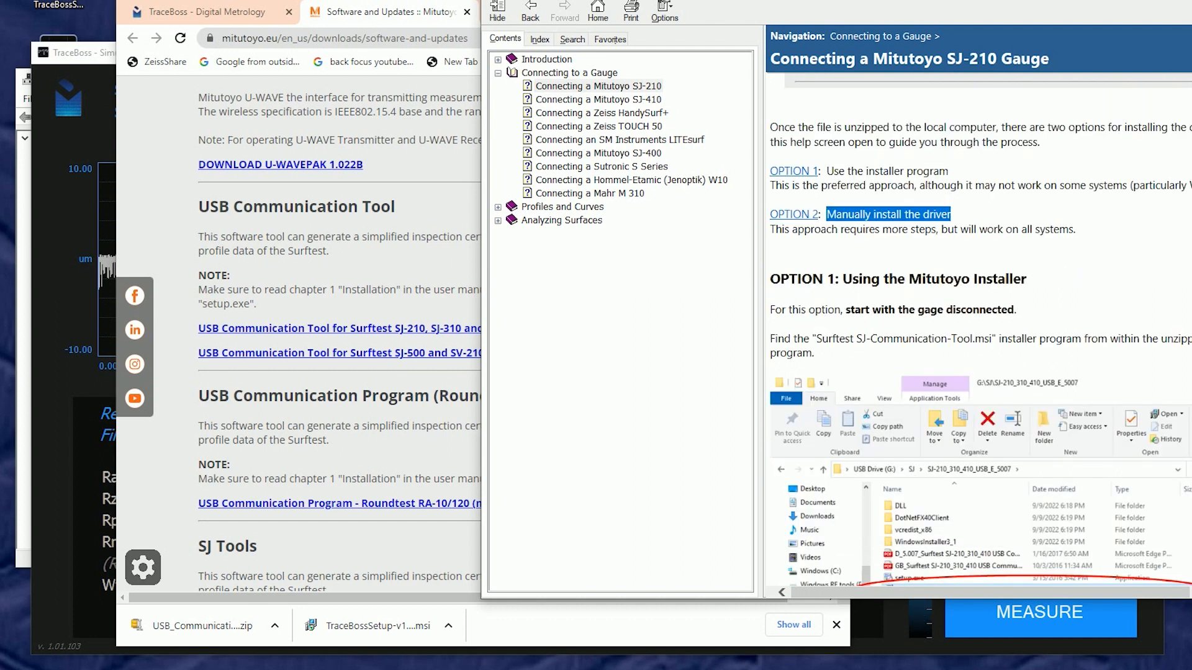
pyautogui.moveTo(1136, 0); pyautogui.dragTo(1190, 25)
pyautogui.scroll(-3, 1090, 307)
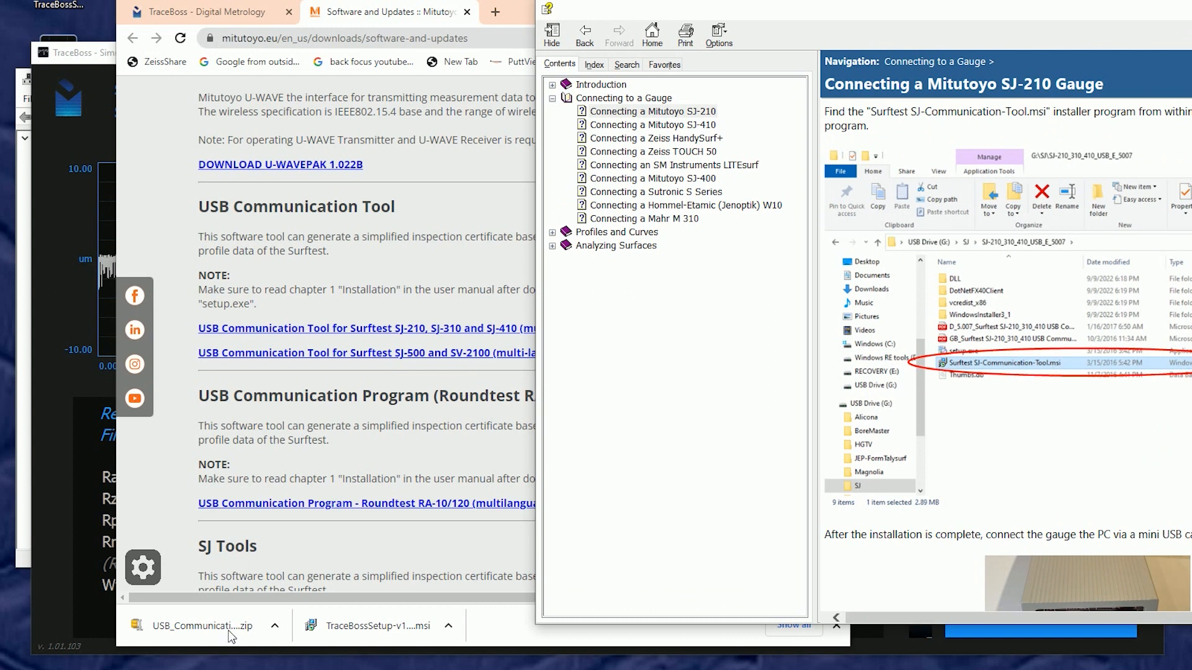
# Step: Cancel opening the downloaded USB Communication Tool zip directly and place it on the desktop instead
pyautogui.click(210, 626)
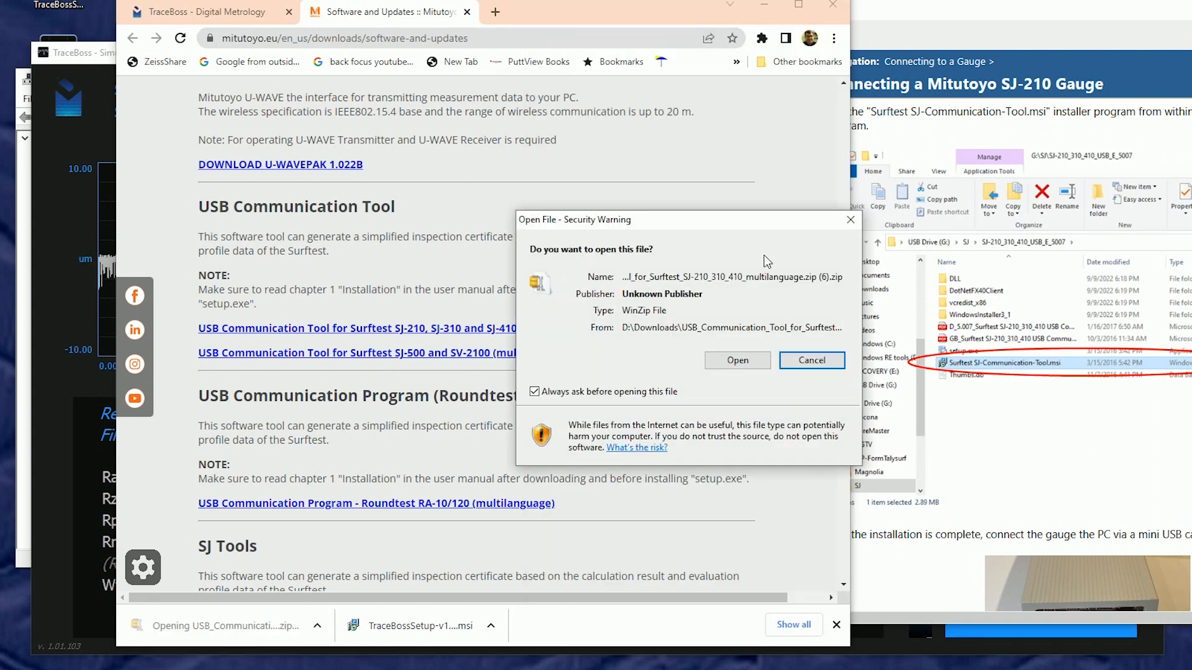
pyautogui.click(812, 360)
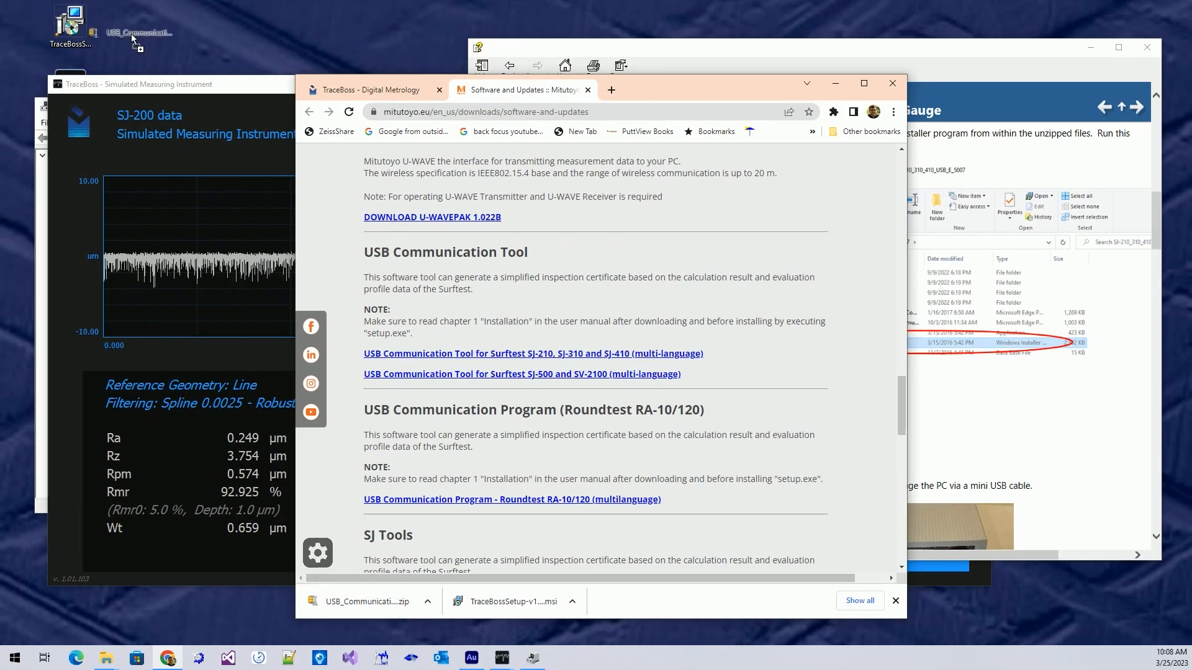
pyautogui.moveTo(366, 601); pyautogui.dragTo(166, 47)
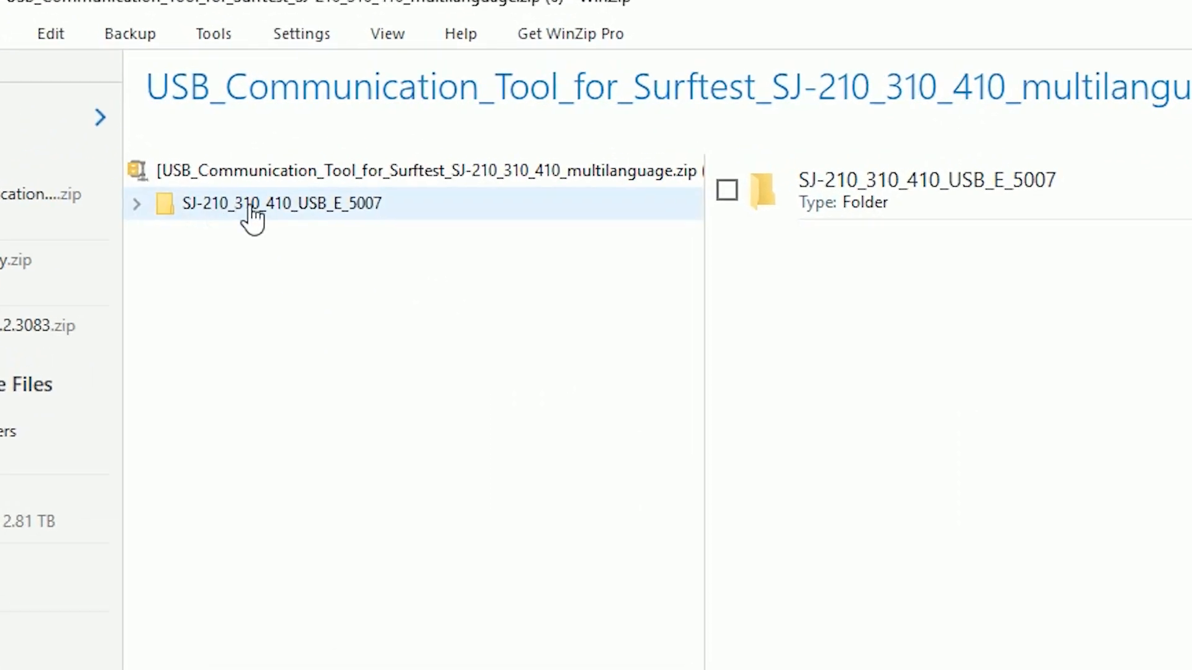
# Step: Look through the archive's subfolders, extract the SJ-210_310_410_USB_E_5007 folder to the desktop, and close WinZip
pyautogui.click(228, 211)
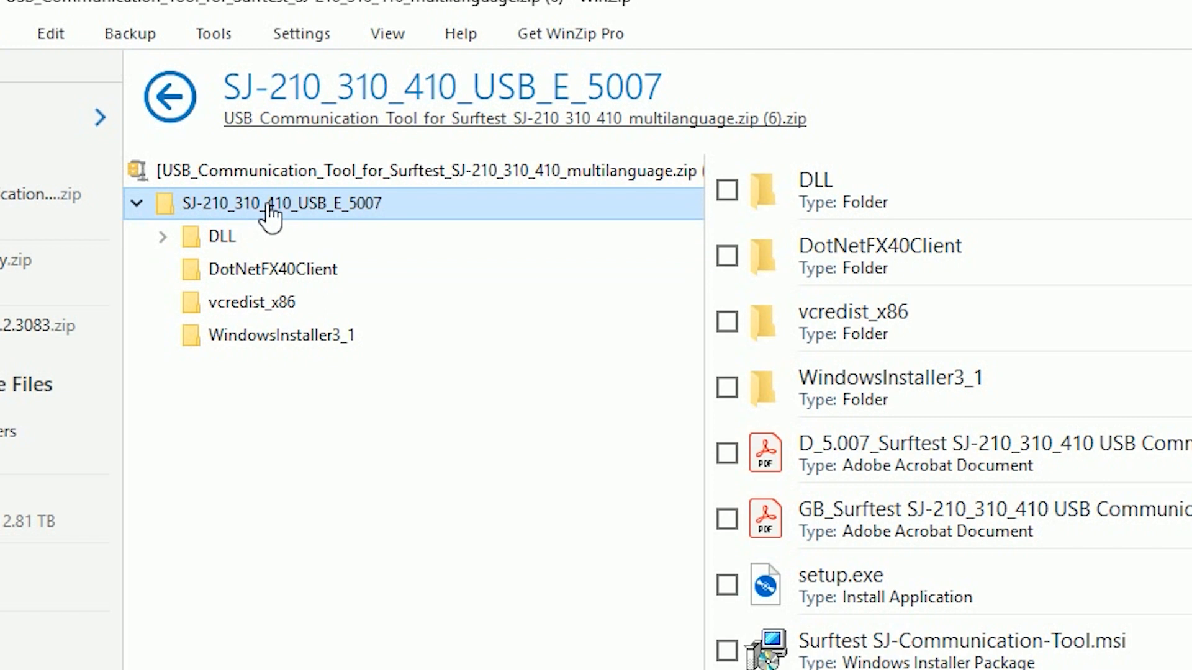
pyautogui.click(239, 242)
pyautogui.click(243, 267)
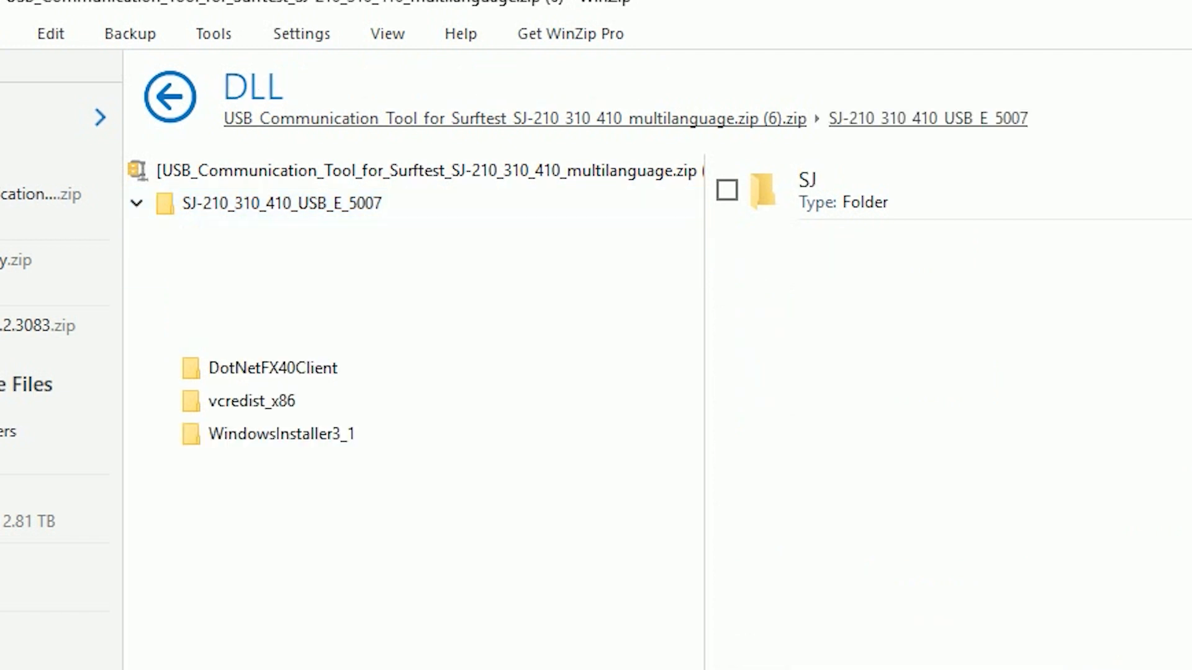
pyautogui.click(287, 370)
pyautogui.click(287, 402)
pyautogui.click(284, 434)
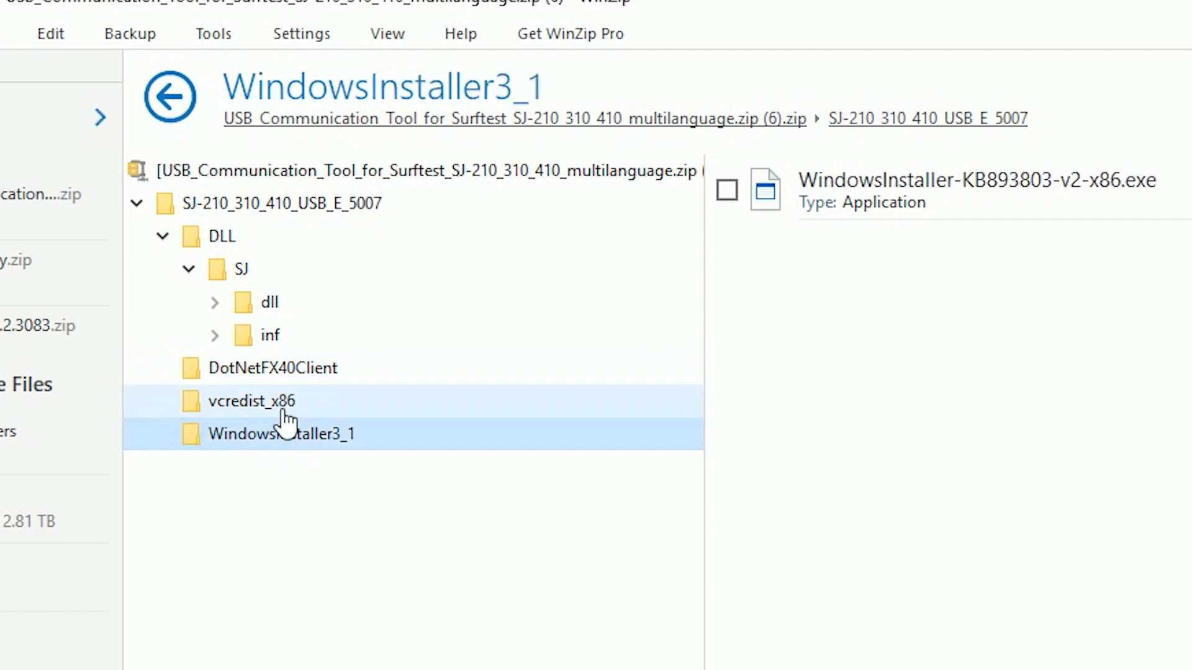
pyautogui.click(291, 371)
pyautogui.click(279, 208)
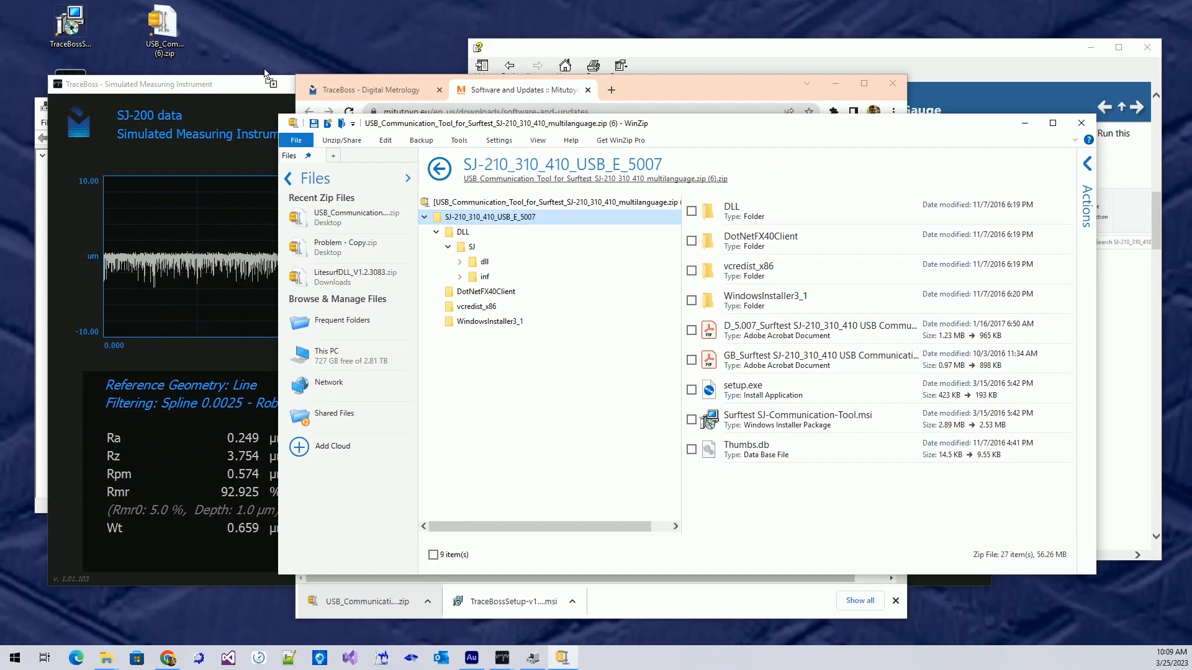
pyautogui.moveTo(241, 35); pyautogui.dragTo(240, 35)
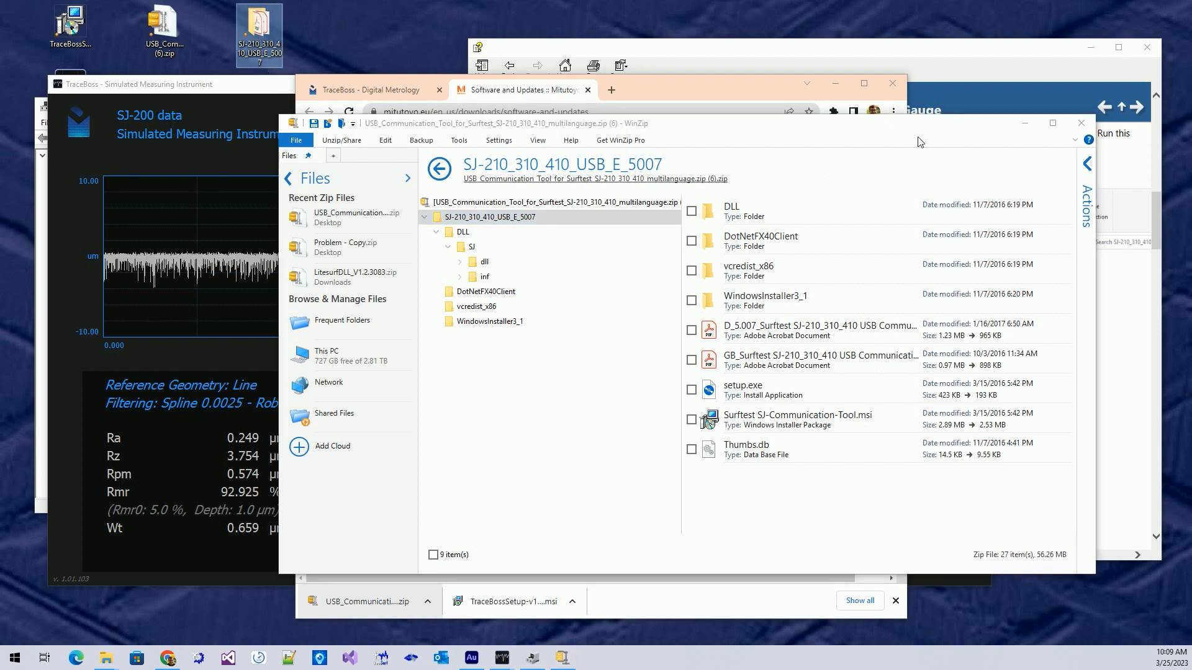
pyautogui.click(1081, 123)
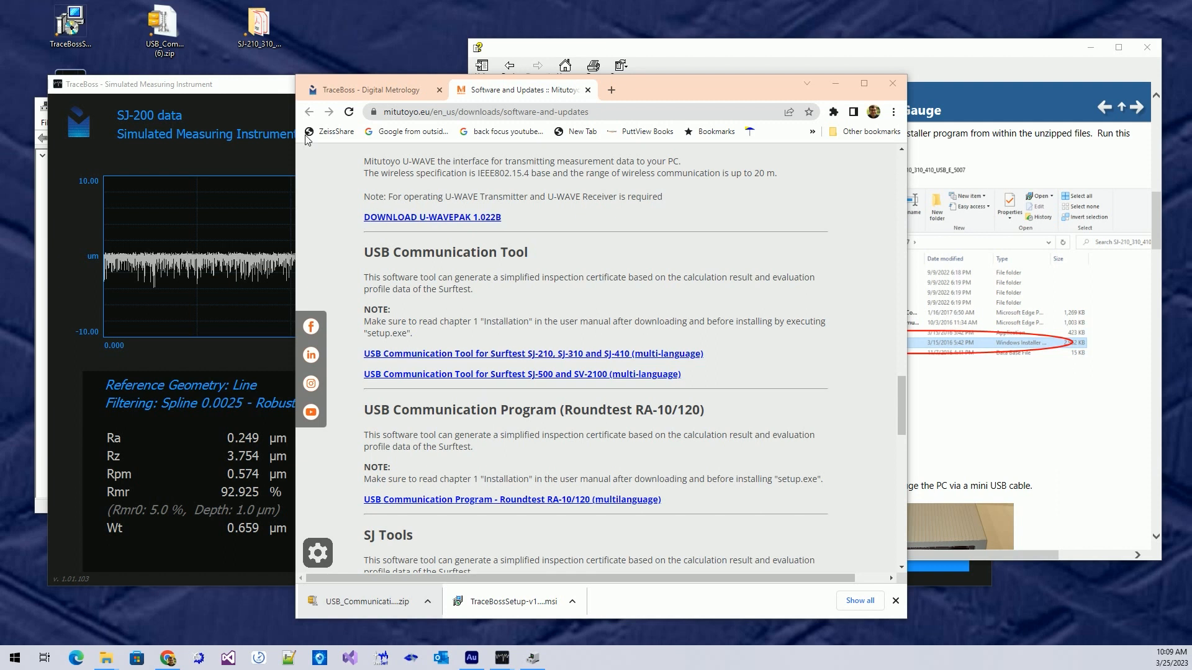
# Step: Close the browser and reposition the help window to show the SJ-210 installer and USB connection instructions
pyautogui.click(257, 37)
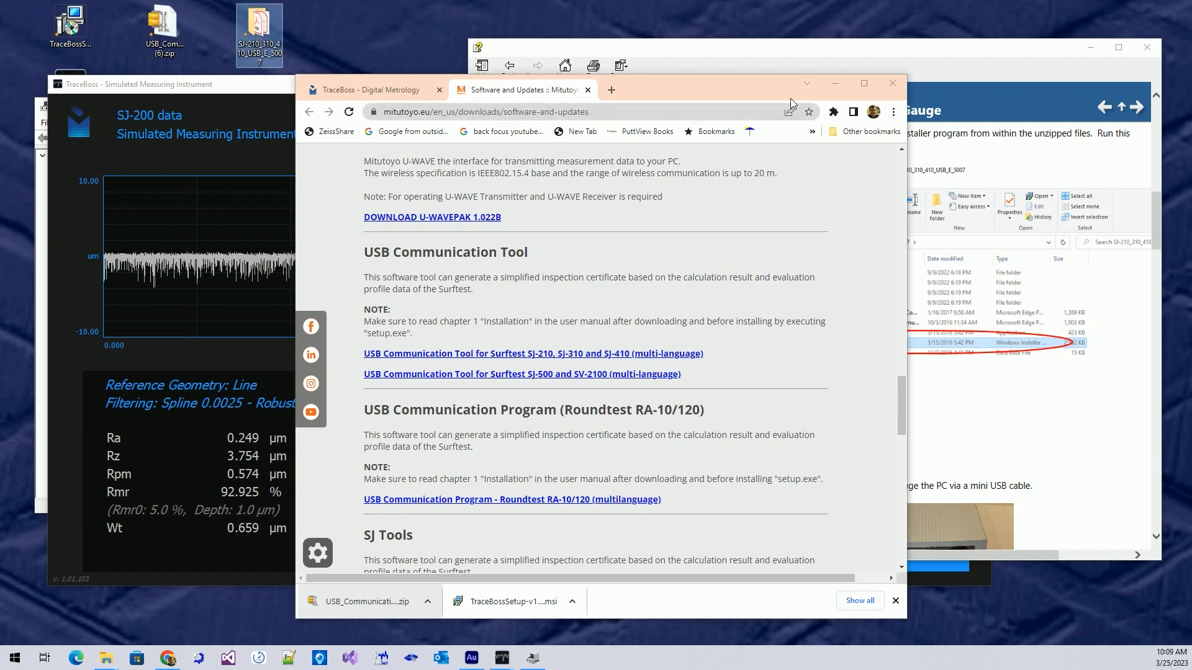
pyautogui.click(891, 86)
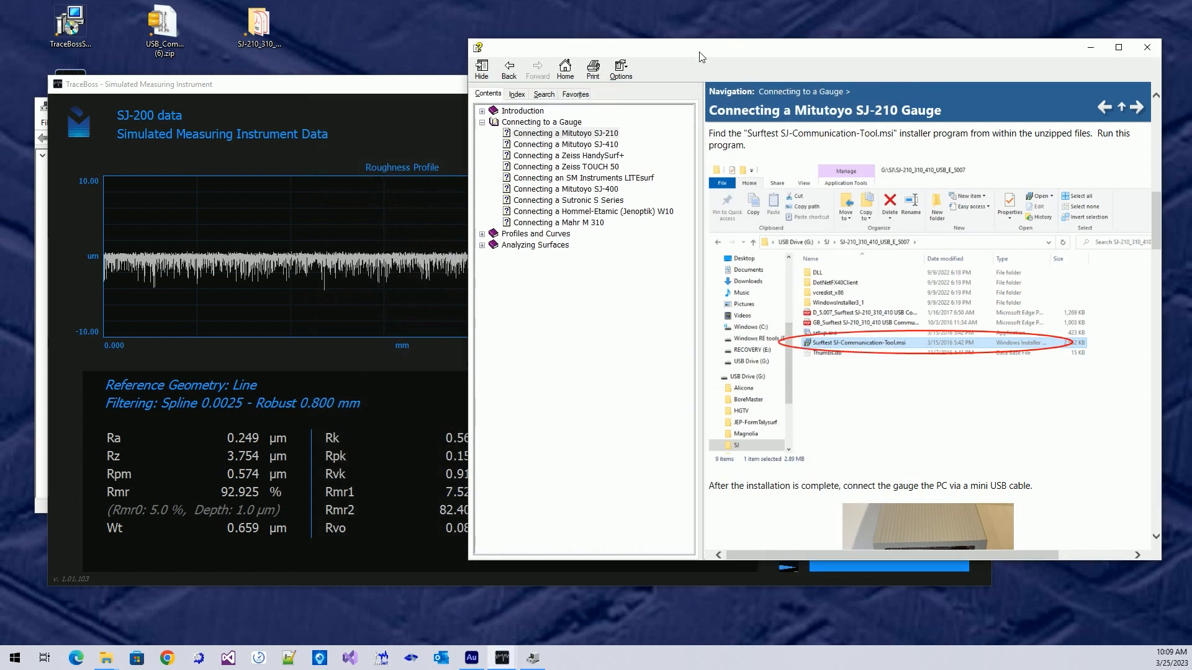
pyautogui.moveTo(723, 51); pyautogui.dragTo(589, 52)
pyautogui.scroll(-8, 709, 262)
pyautogui.scroll(5, 709, 266)
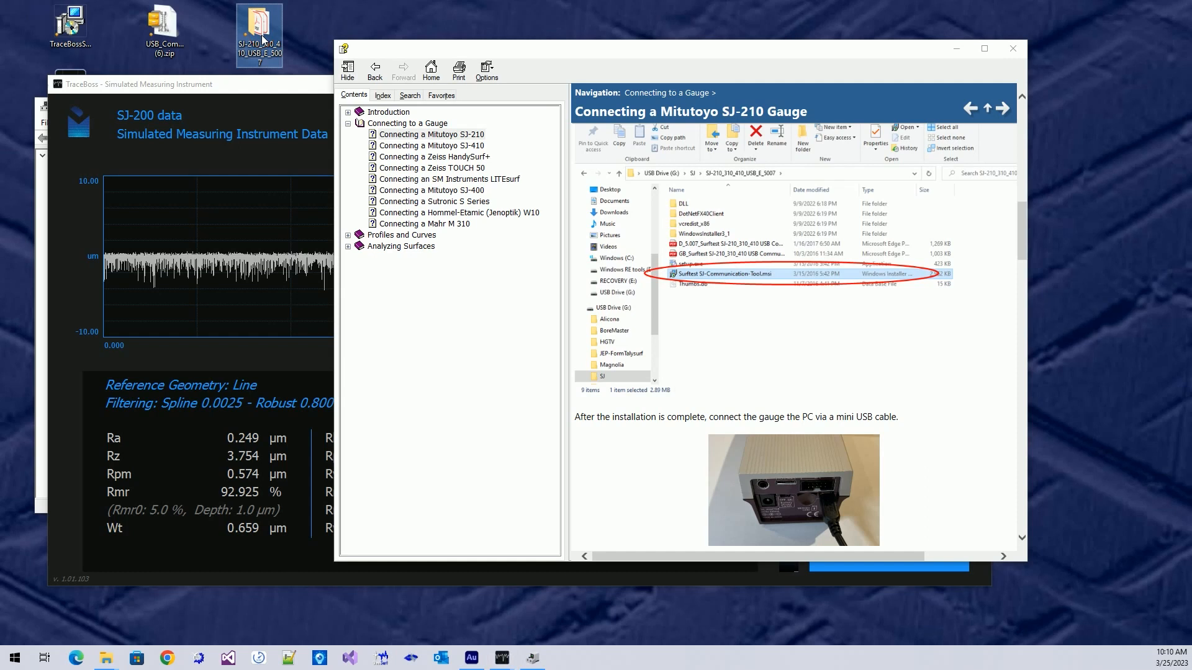
# Step: Run Surftest SJ-Communication-Tool.msi from the extracted desktop folder, repair the installation, and close the setup wizard
pyautogui.doubleClick(260, 39)
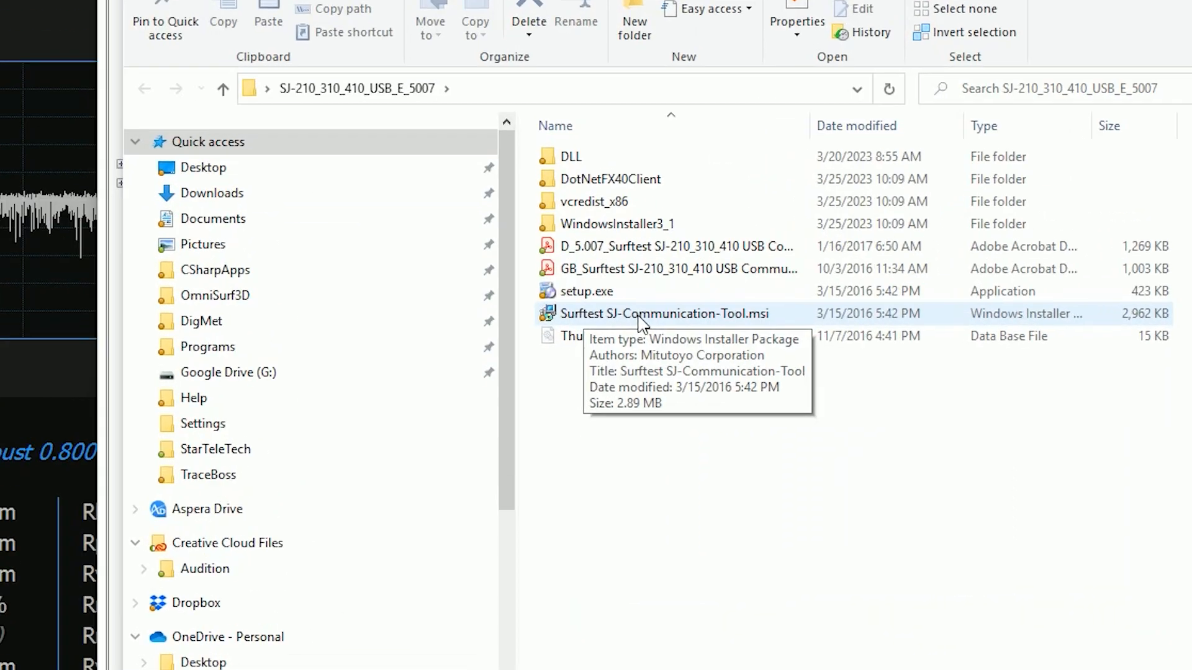
pyautogui.click(690, 477)
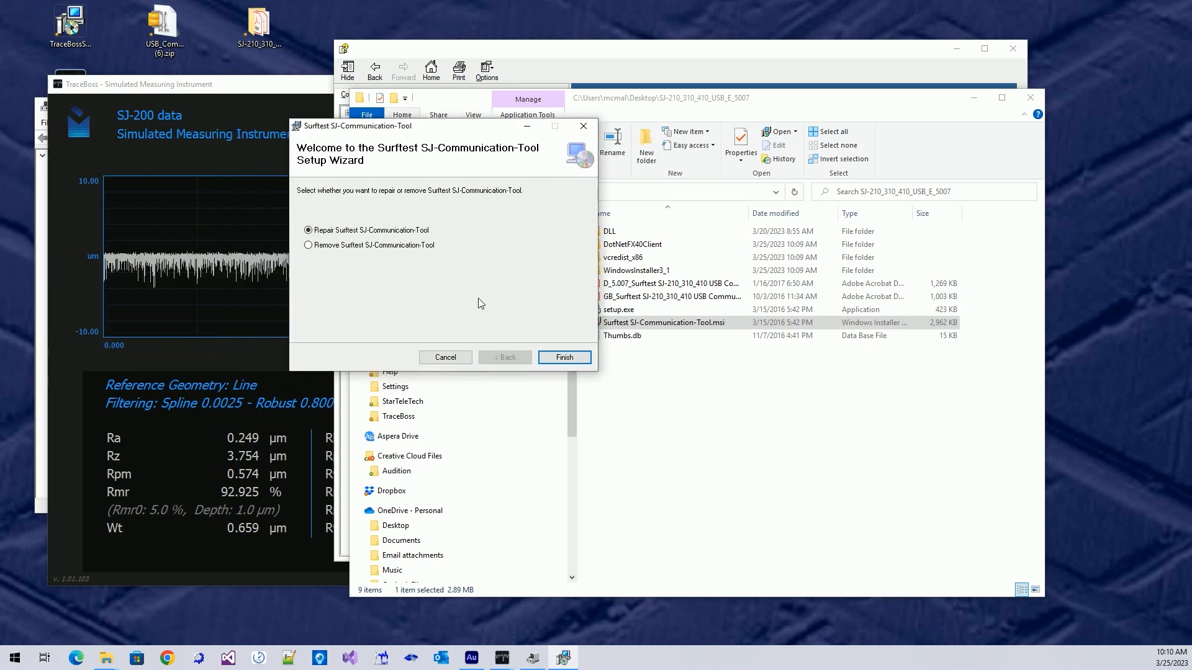
pyautogui.click(566, 359)
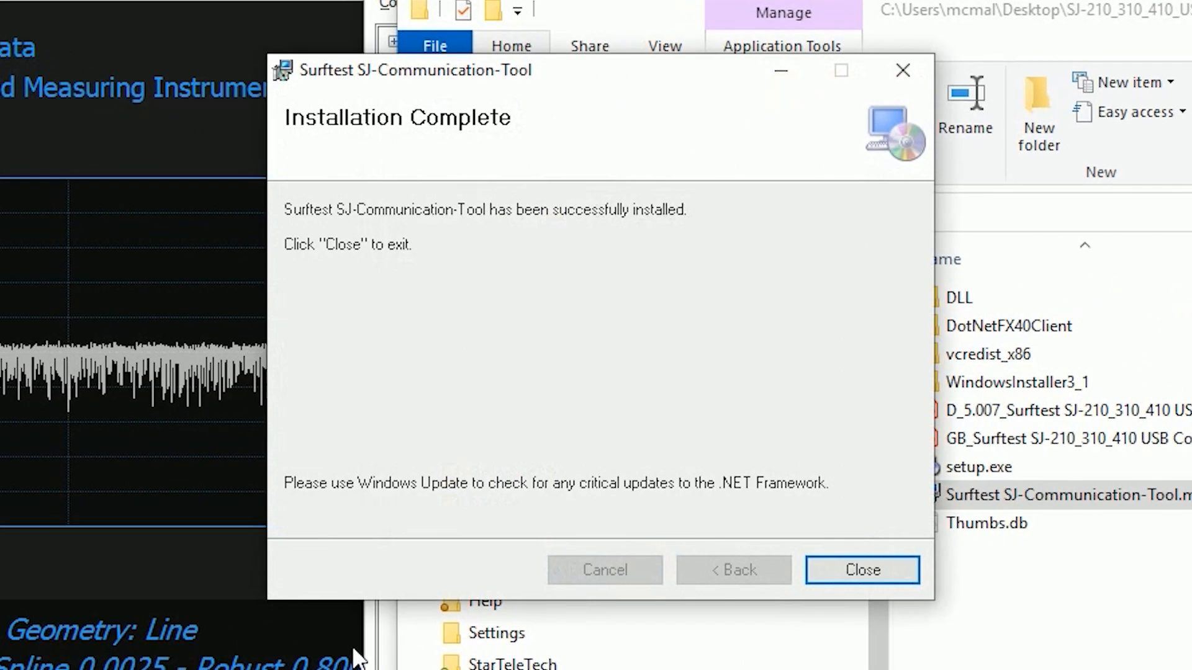
pyautogui.click(868, 568)
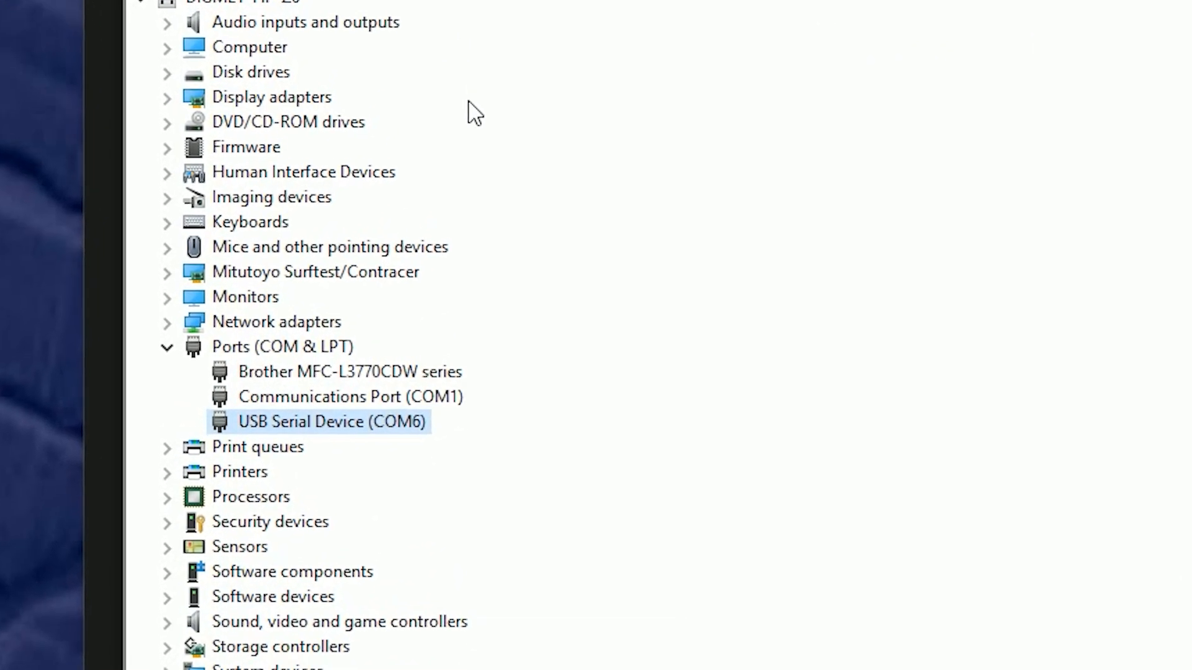
# Step: Expand the Mitutoyo Surftest/Contracer category in Device Manager and select the SJ-210 device to check its driver
pyautogui.click(224, 259)
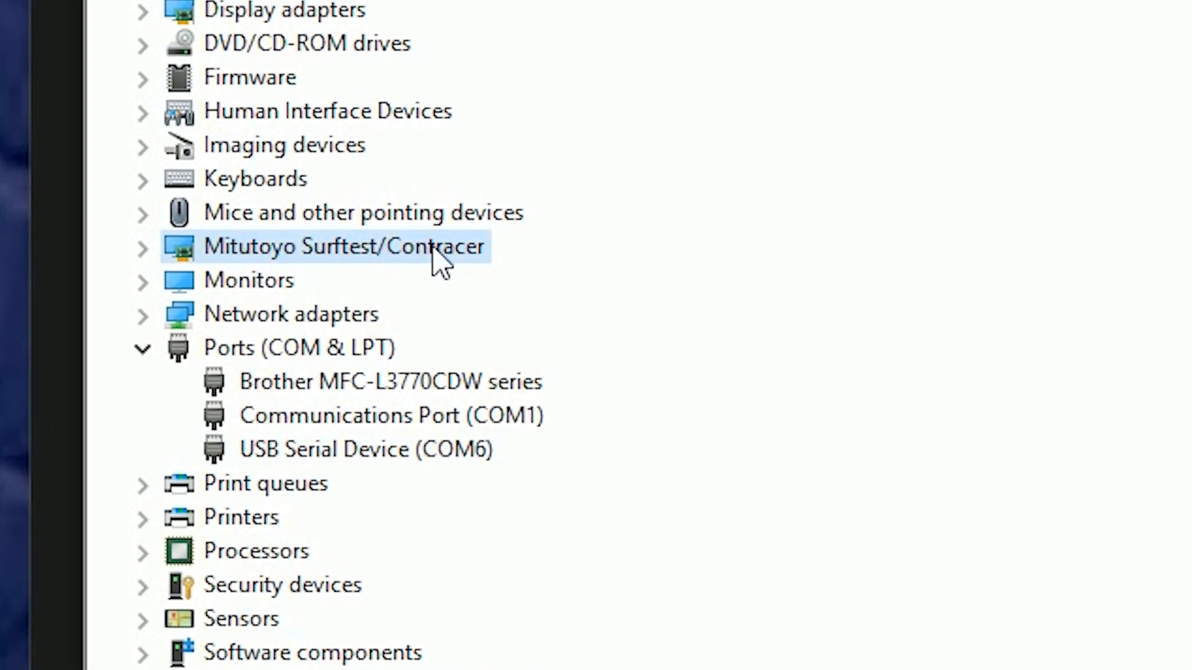
pyautogui.click(144, 250)
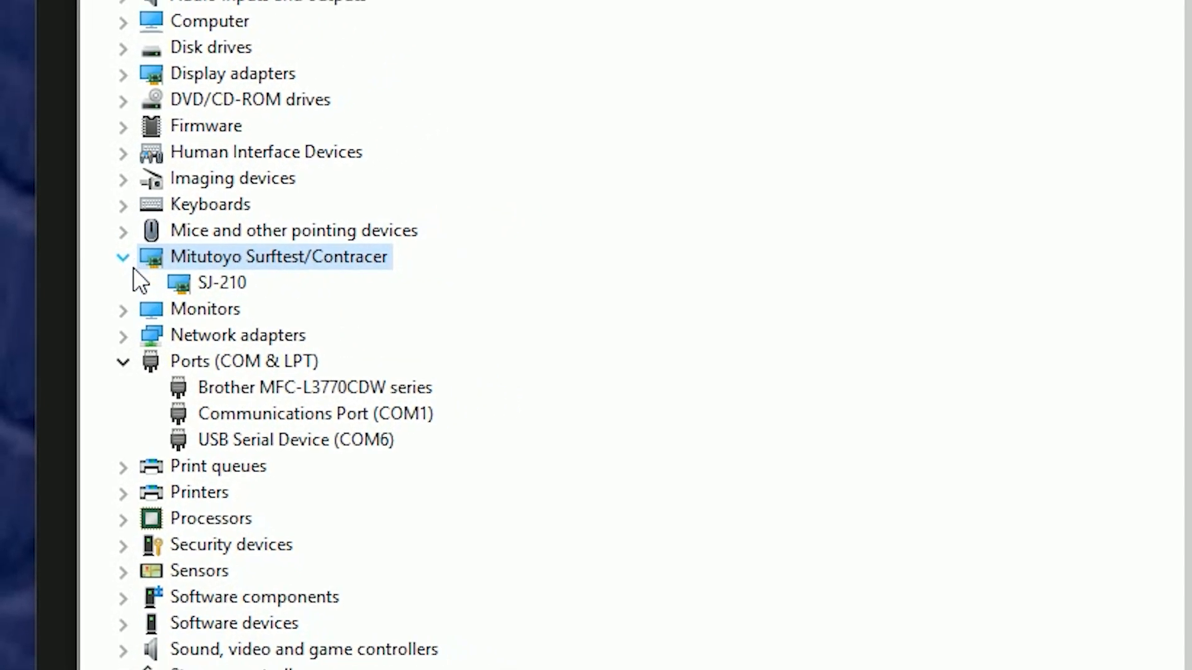
pyautogui.click(183, 284)
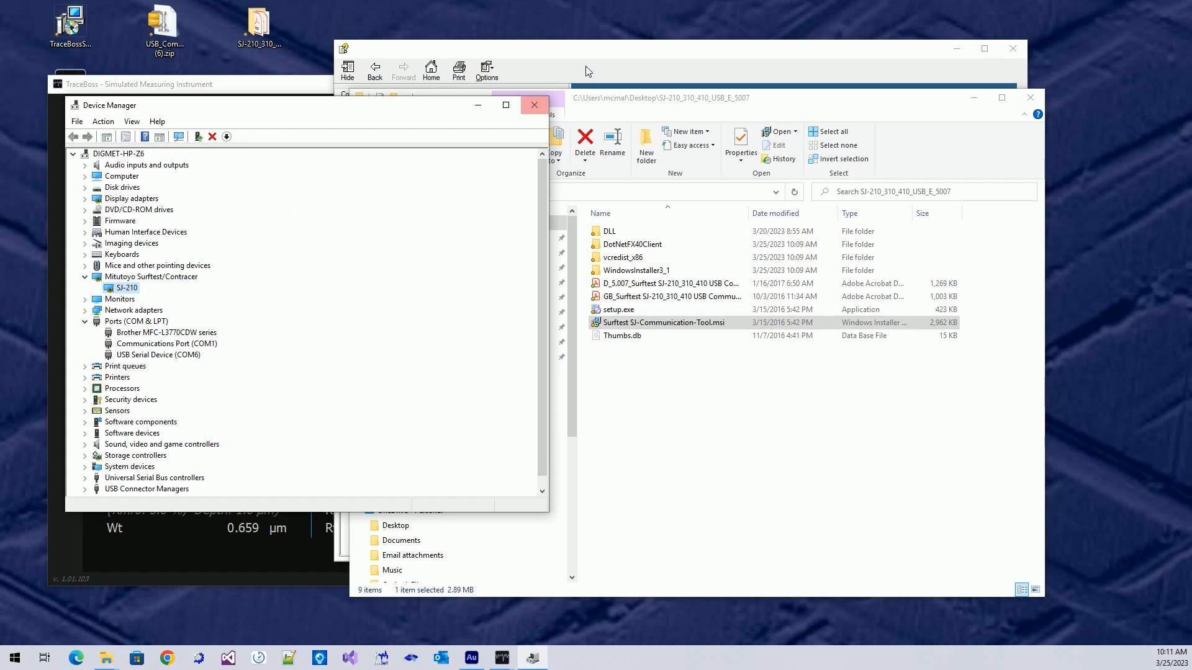
# Step: Return to the SJ-210 help topic and review the required Device Manager heading and the Option 2 manual driver instructions
pyautogui.click(703, 17)
pyautogui.scroll(-4, 946, 342)
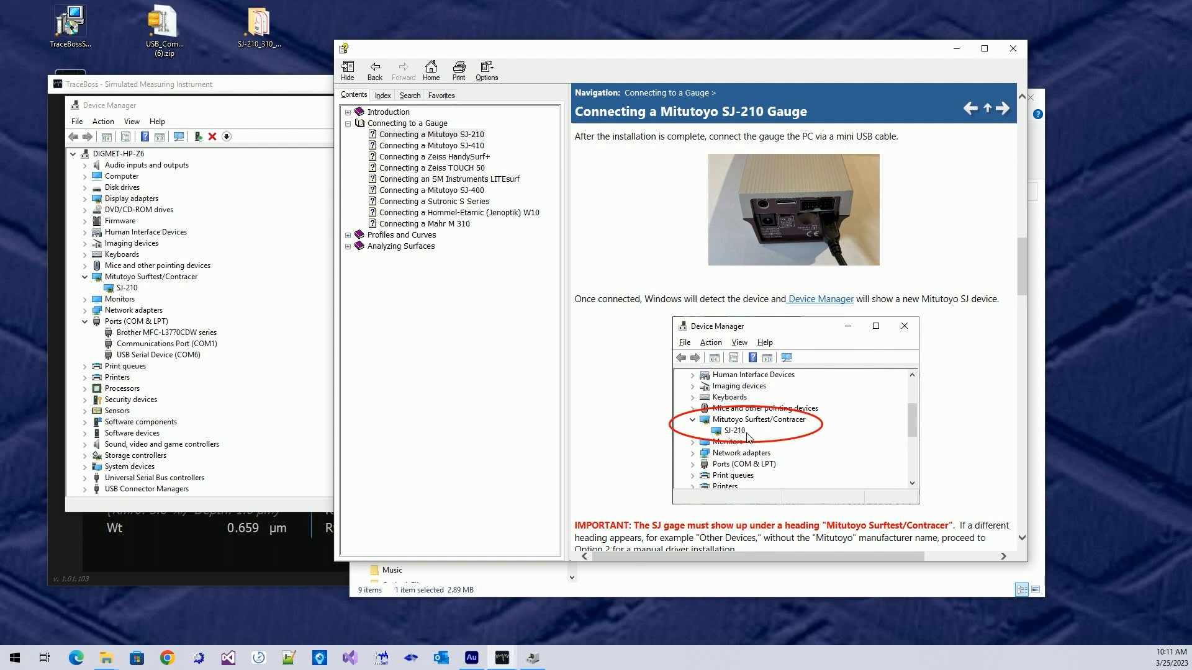
pyautogui.scroll(-3, 747, 438)
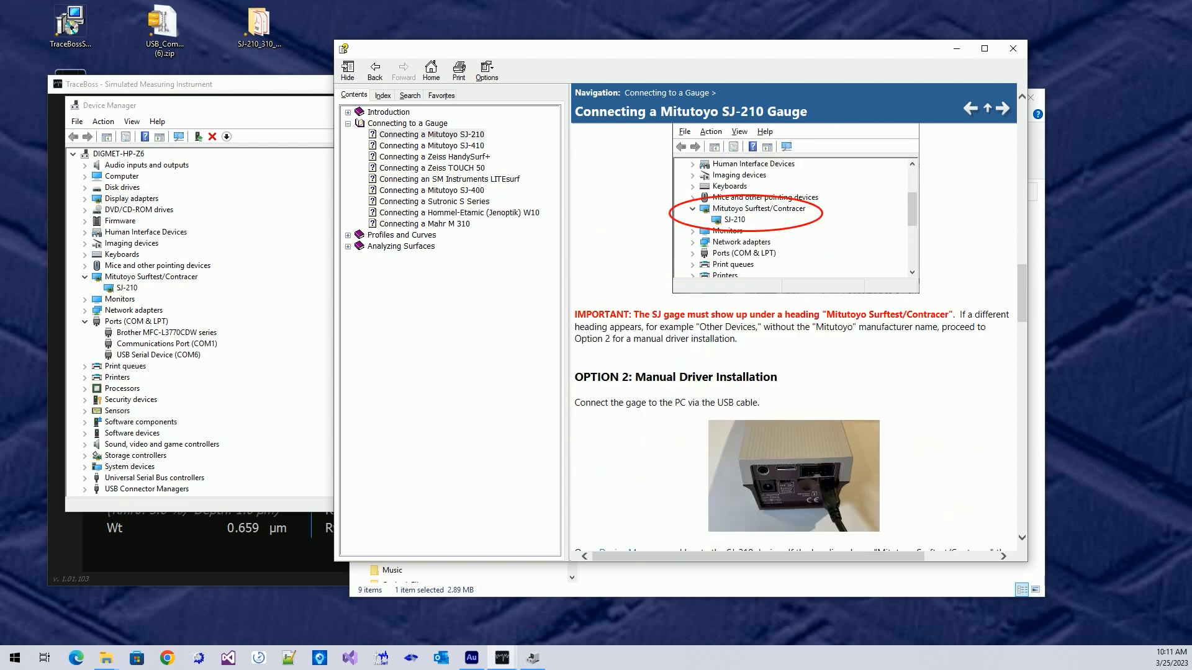
pyautogui.scroll(1, 793, 322)
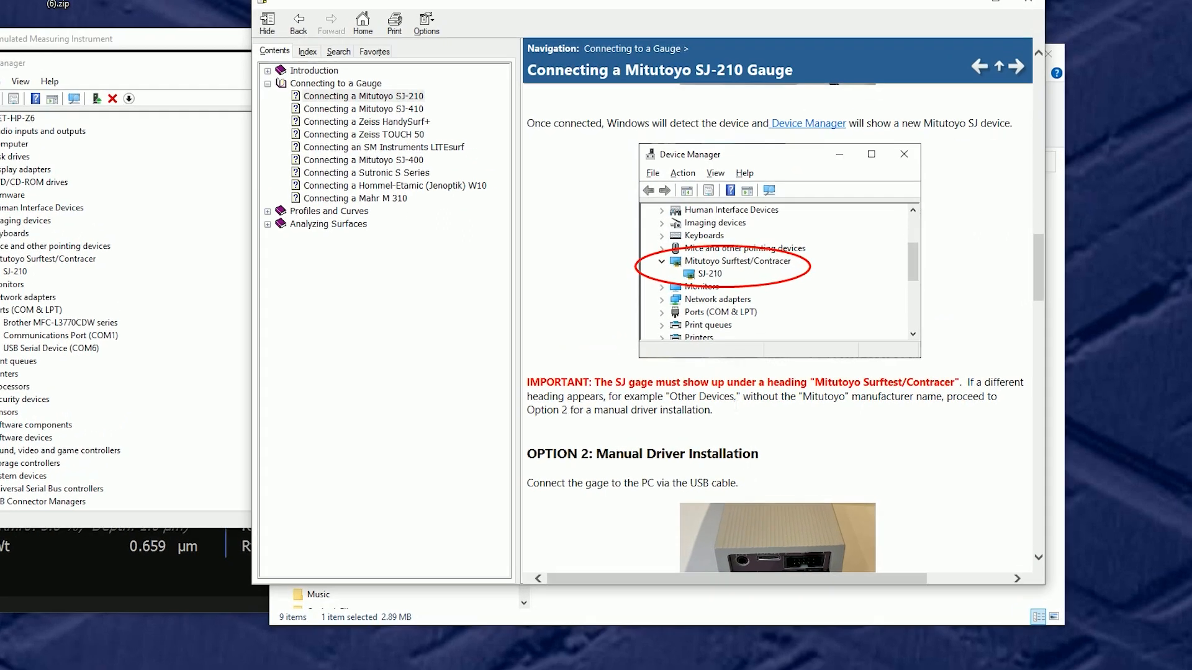
pyautogui.scroll(-4, 813, 416)
pyautogui.scroll(-1, 726, 425)
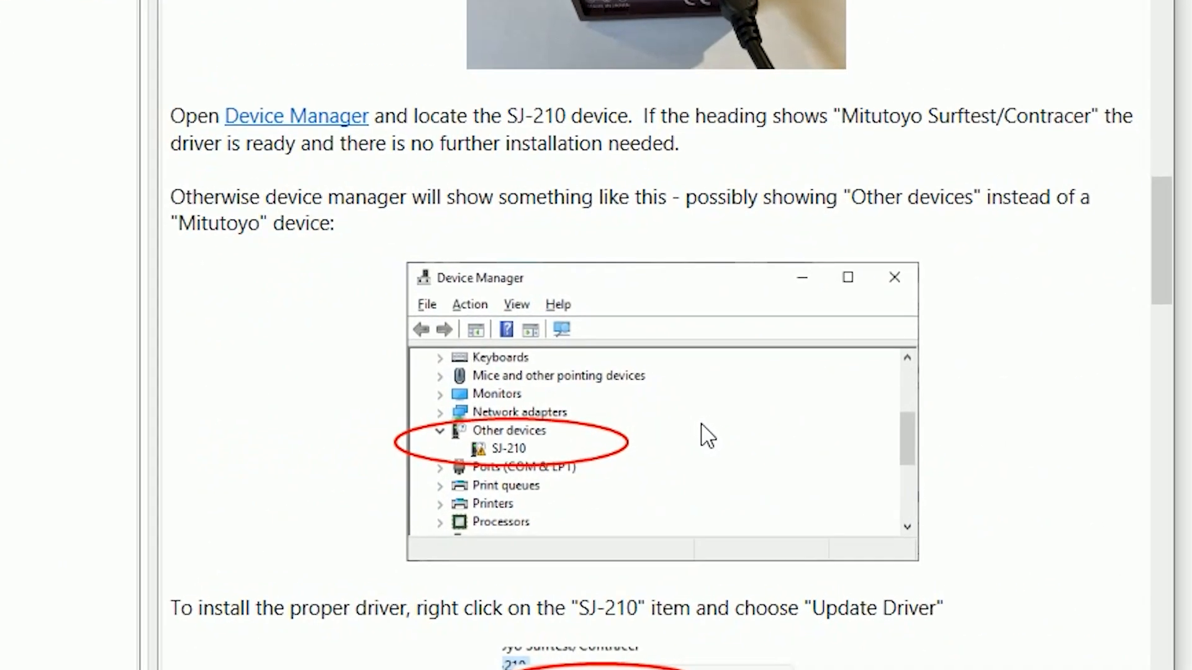
pyautogui.scroll(-1, 510, 465)
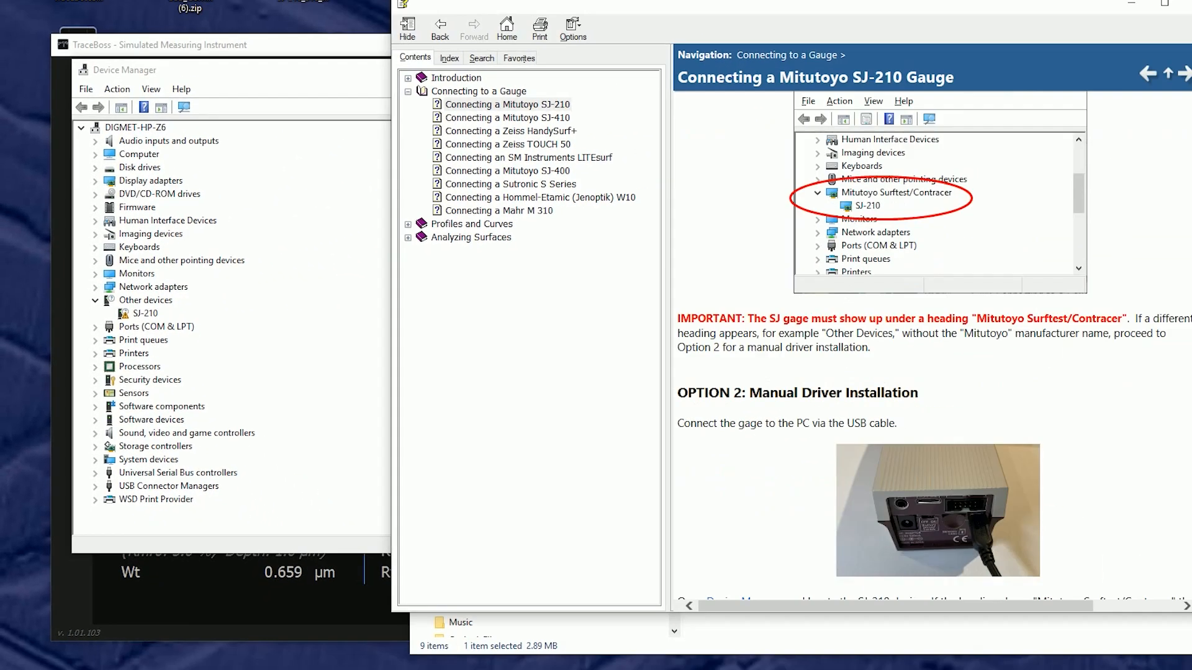
# Step: Review the manual driver instructions and start a driver update for the SJ-210 under Other devices in Device Manager
pyautogui.scroll(-8, 745, 422)
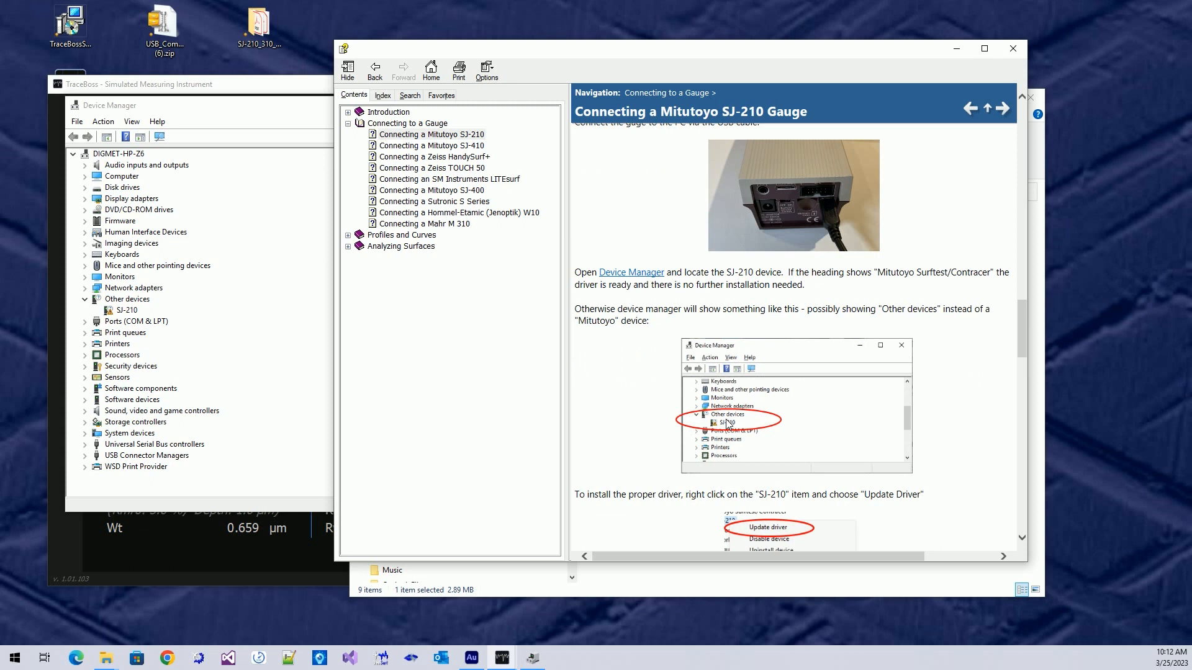
pyautogui.scroll(-2, 723, 428)
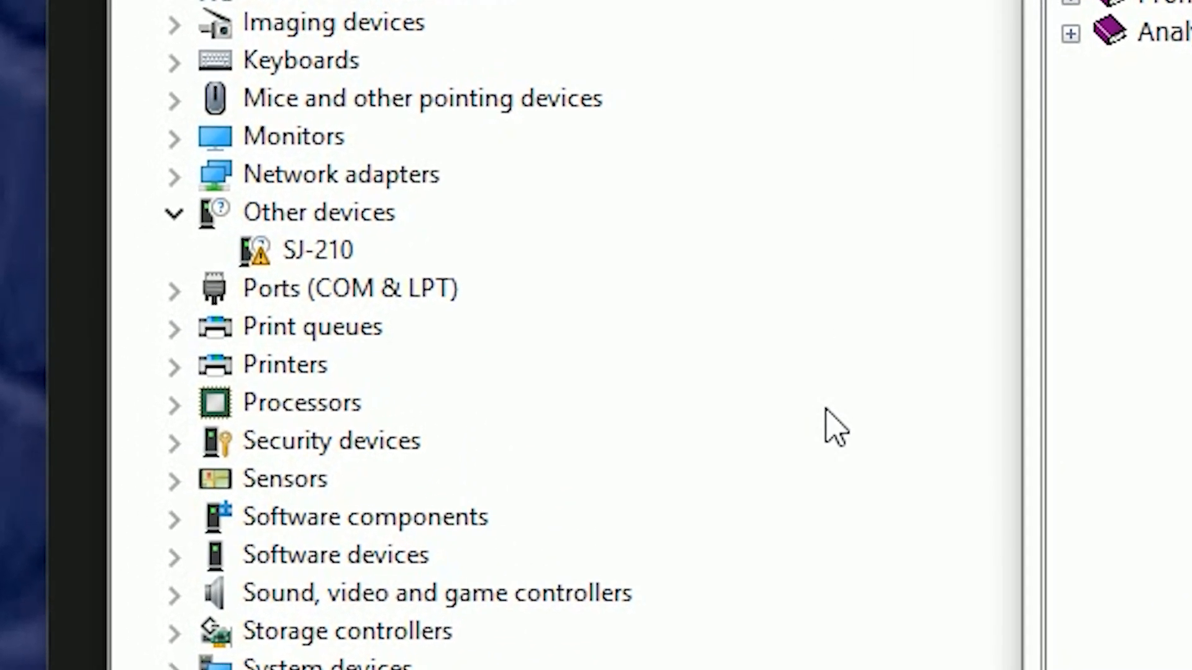
pyautogui.rightClick(327, 257)
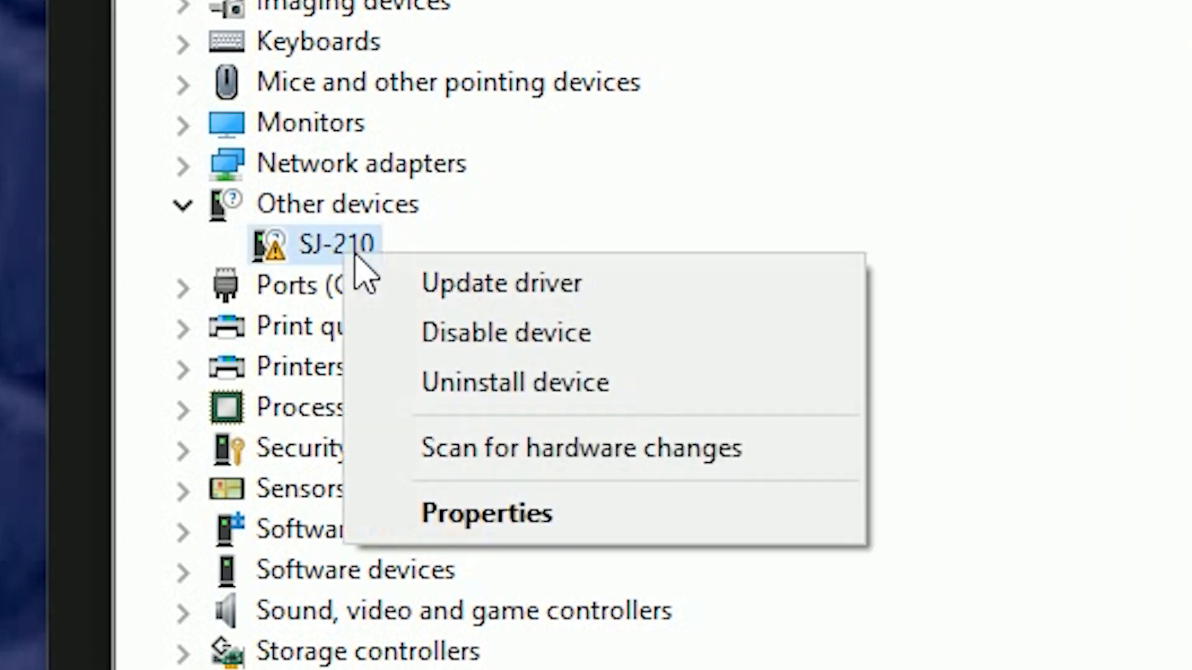
pyautogui.click(504, 305)
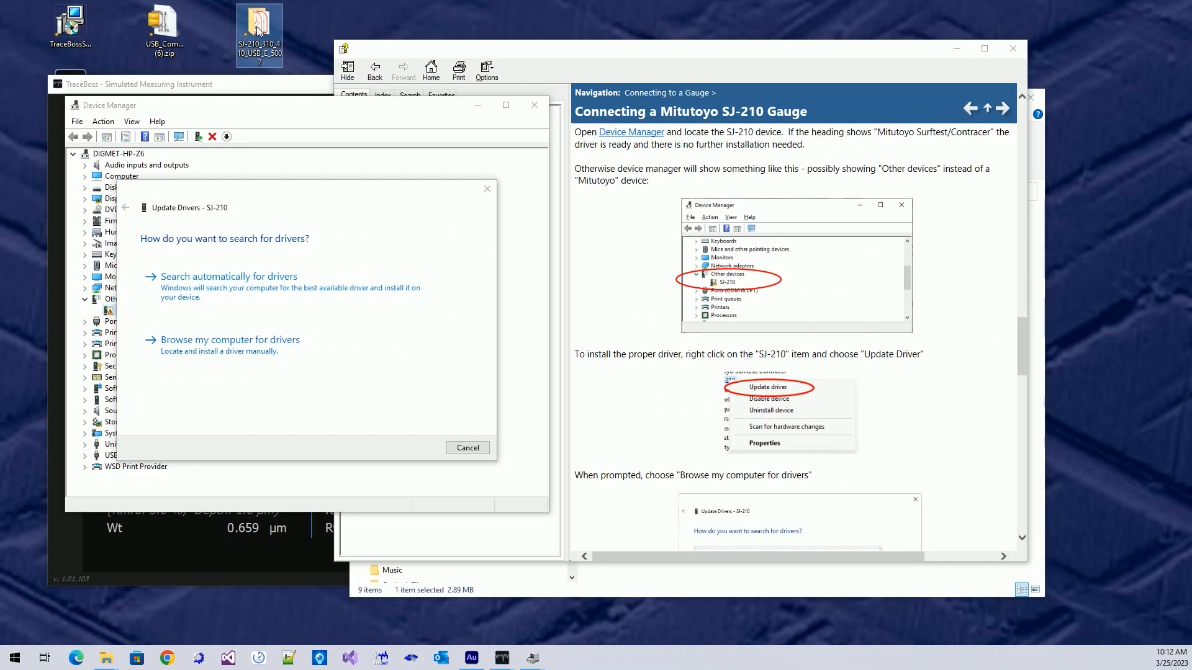
# Step: Locate the inf driver folder under DLL\SJ inside the extracted SJ-210_310_410_USB_E_5007 desktop folder
pyautogui.doubleClick(253, 26)
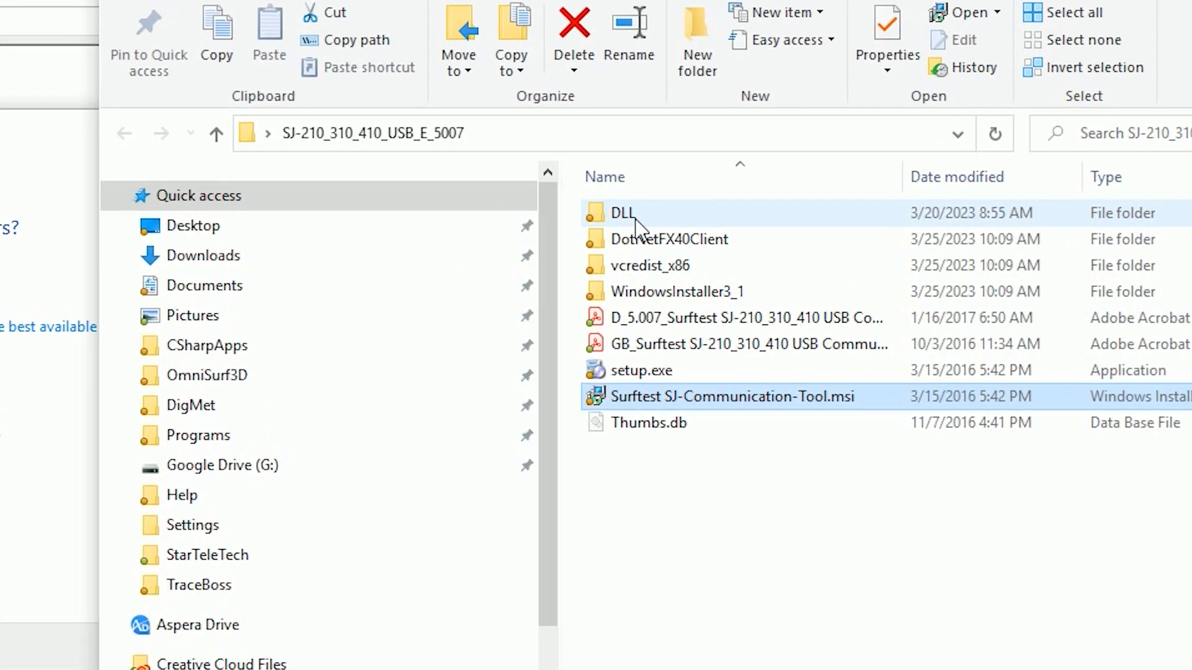
pyautogui.doubleClick(621, 219)
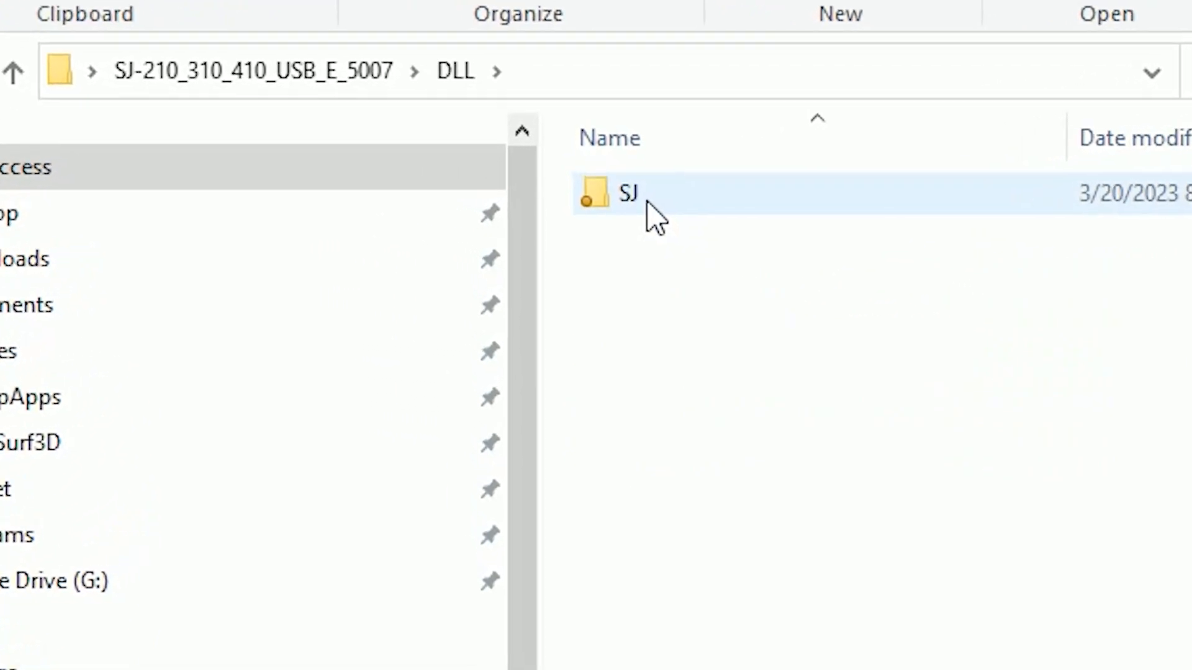
pyautogui.doubleClick(636, 207)
pyautogui.click(638, 239)
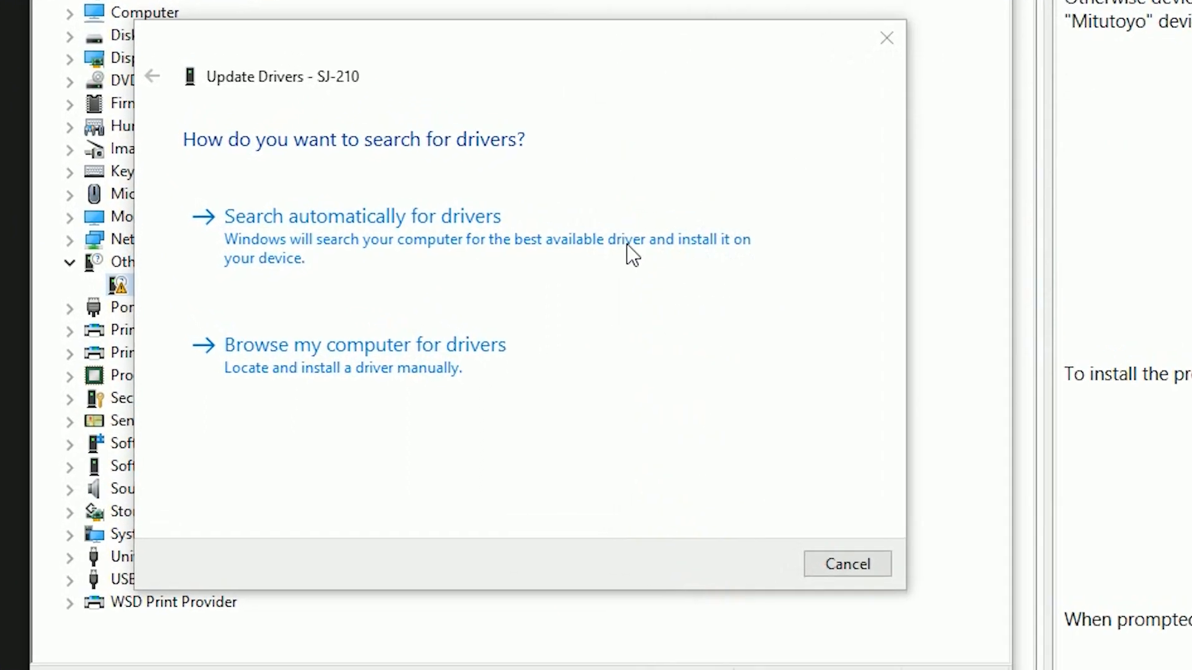
# Step: Choose to browse the computer for drivers and set the search location to Desktop\SJ-210_310_410_USB_E_5007\DLL\SJ\inf
pyautogui.click(342, 345)
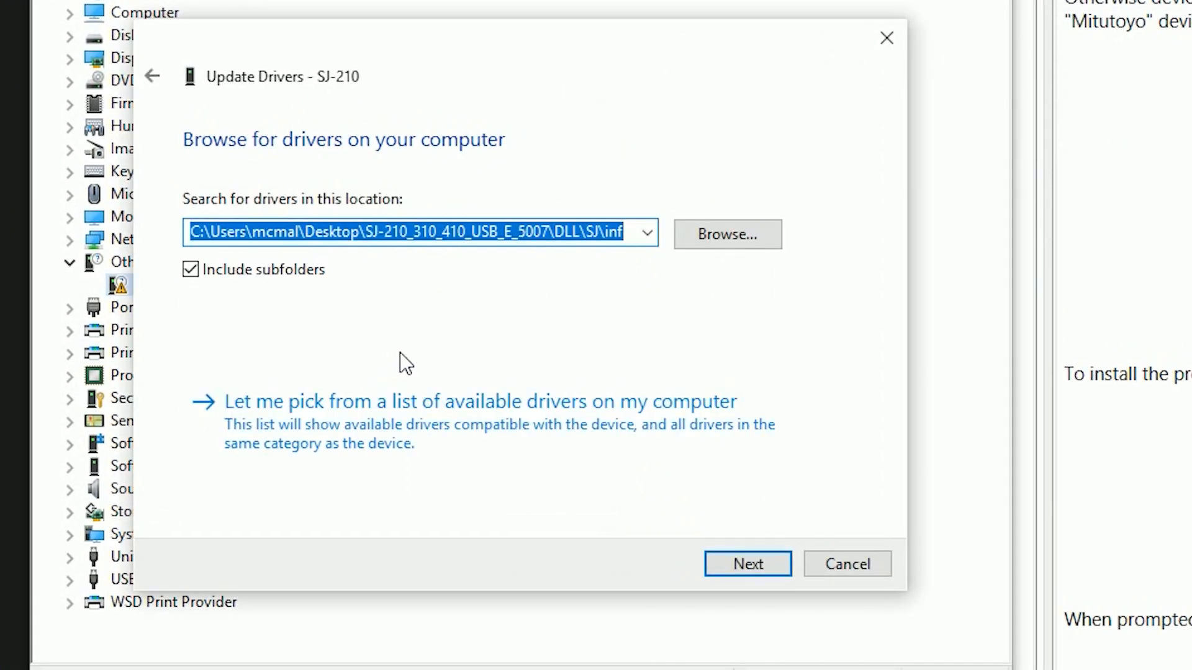
pyautogui.click(732, 239)
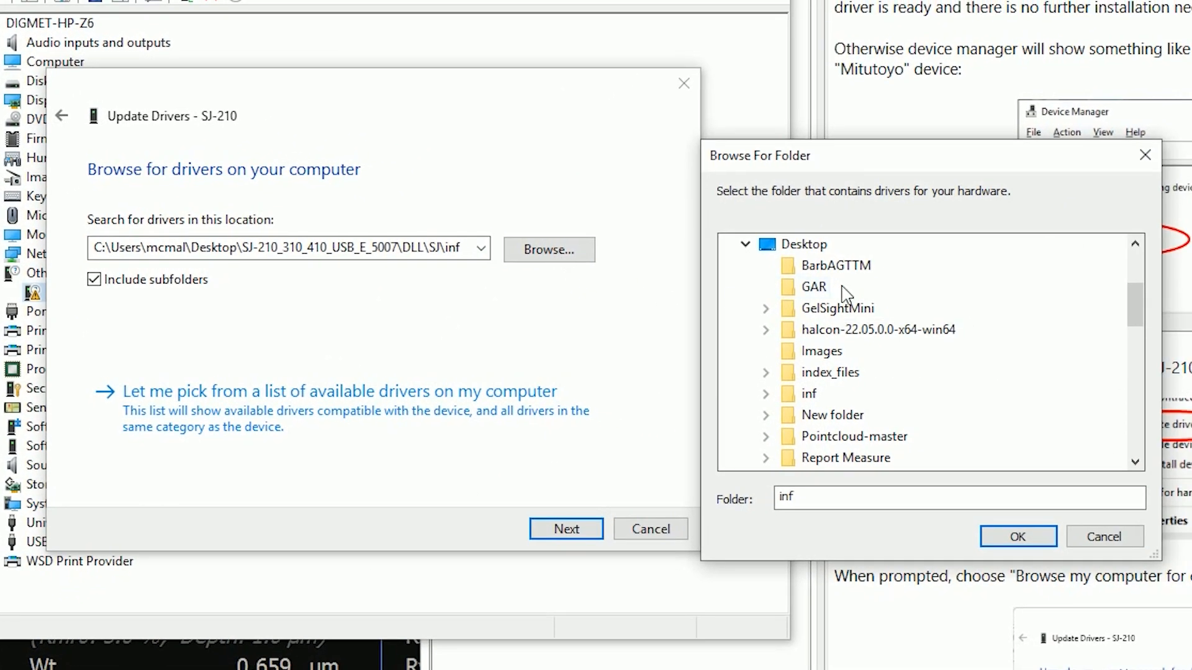
pyautogui.click(802, 244)
pyautogui.scroll(-1, 873, 357)
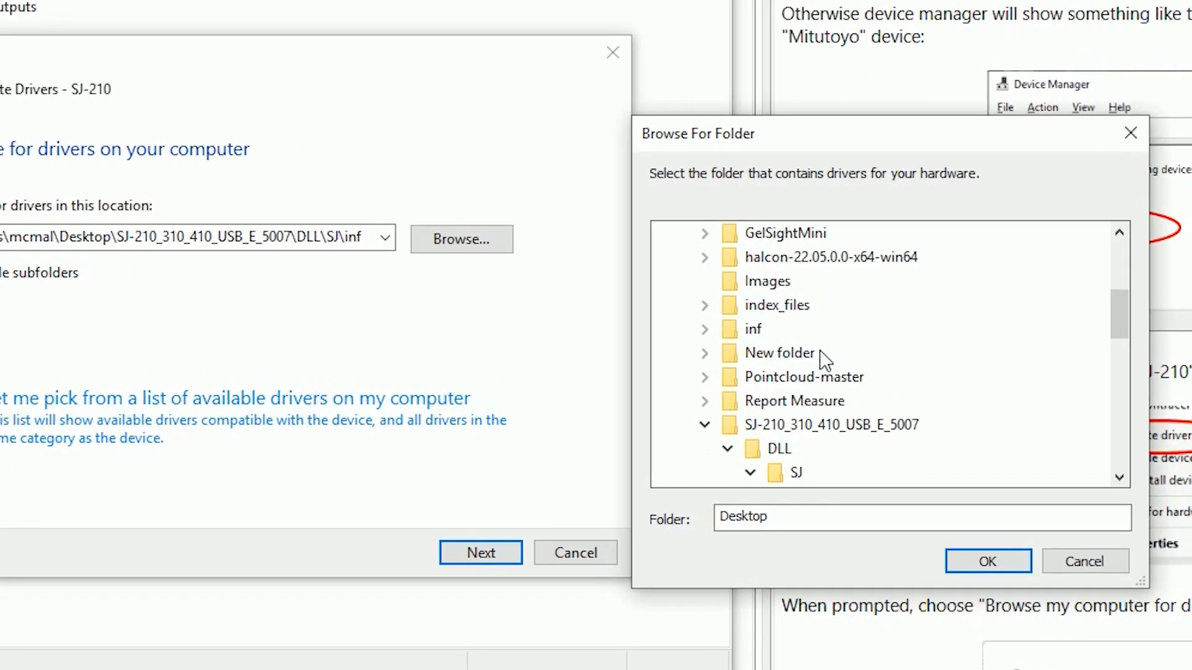
pyautogui.scroll(-1, 825, 359)
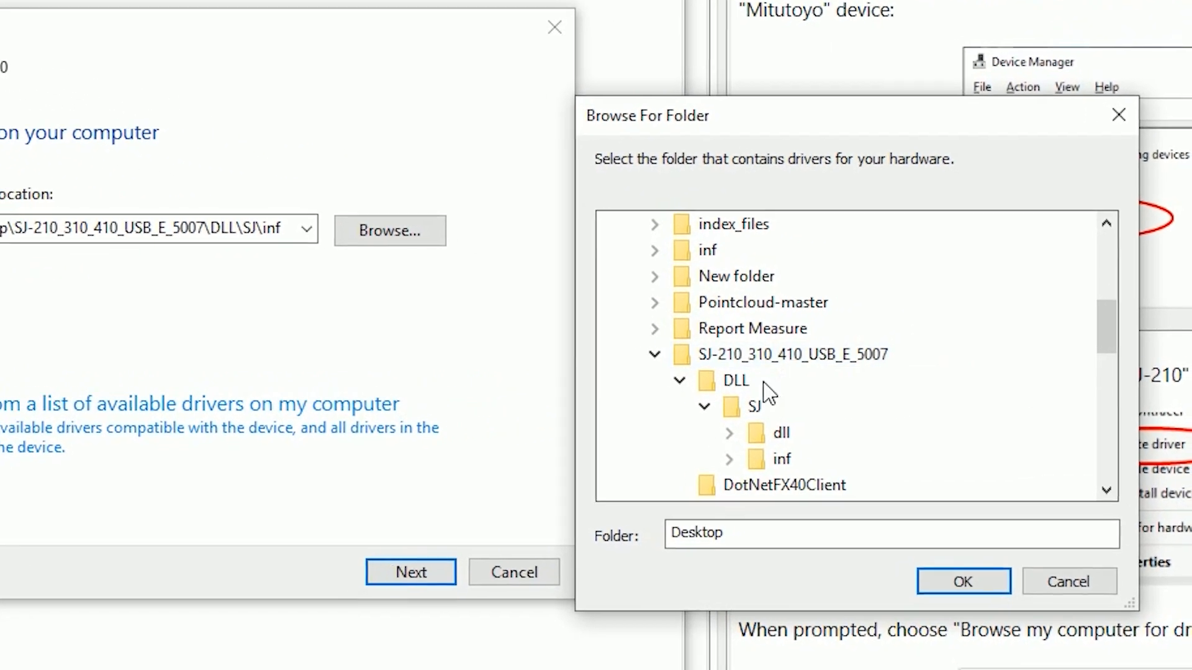
pyautogui.click(822, 354)
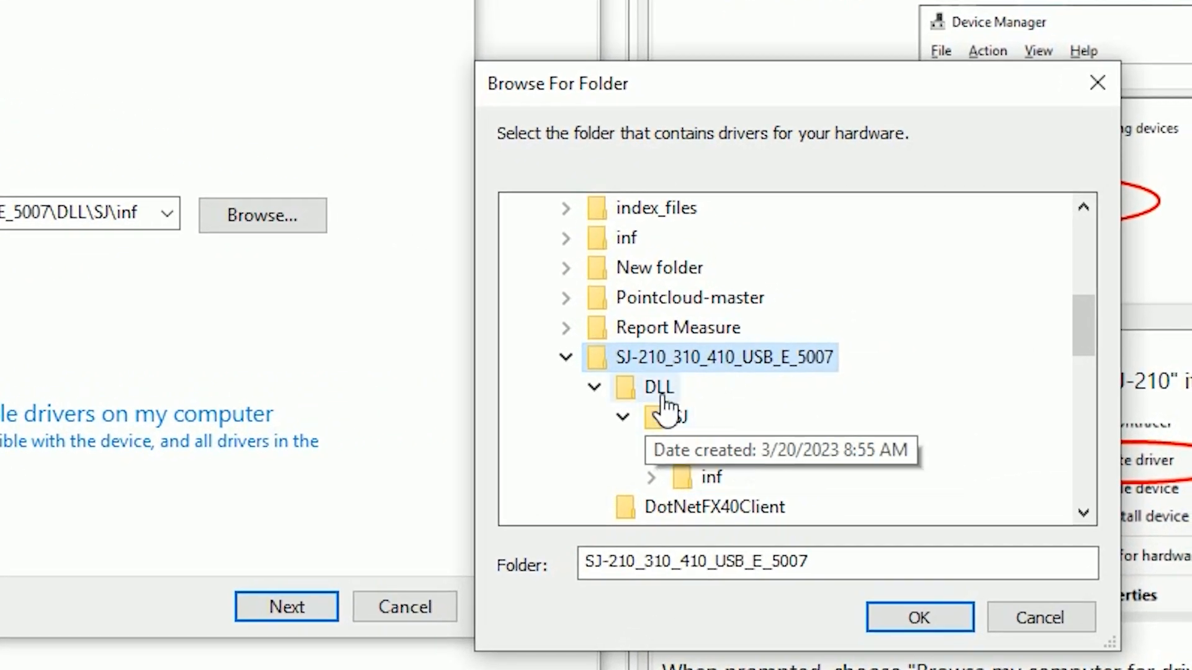
pyautogui.click(663, 397)
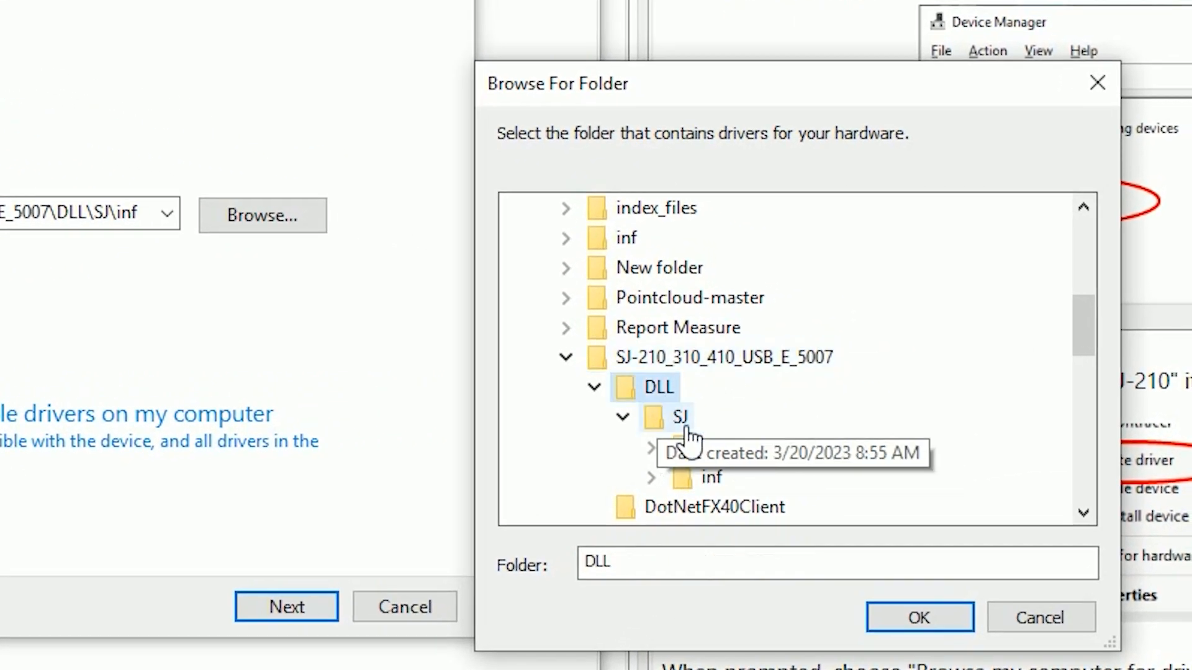
pyautogui.click(678, 417)
pyautogui.click(711, 478)
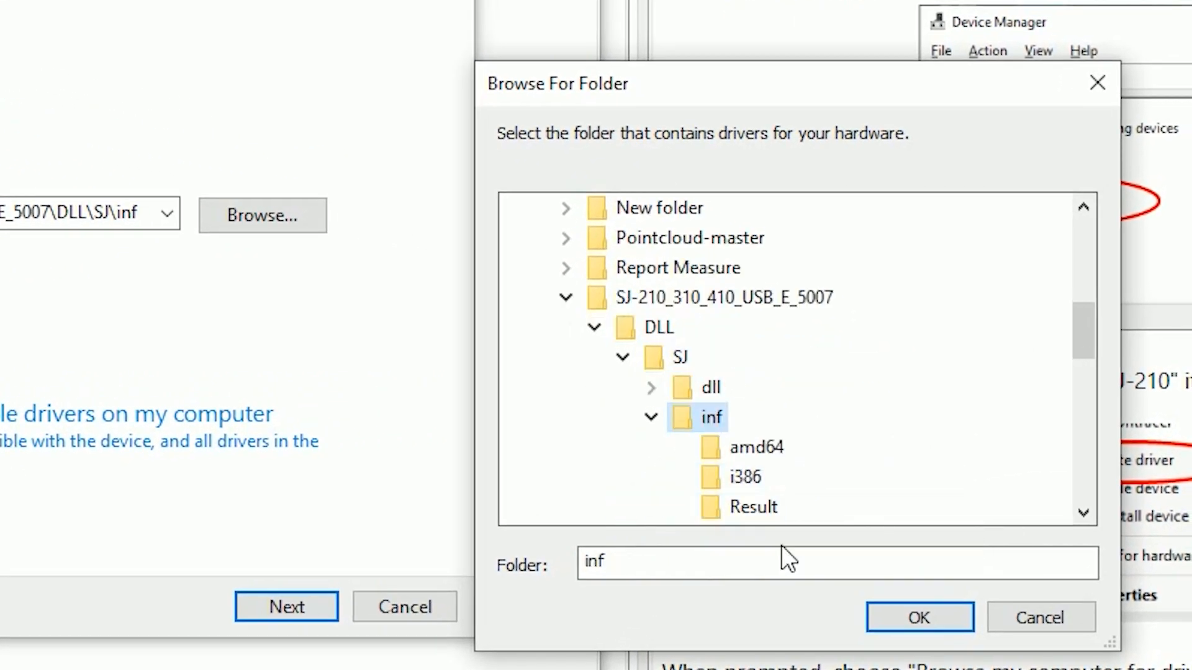
pyautogui.click(915, 618)
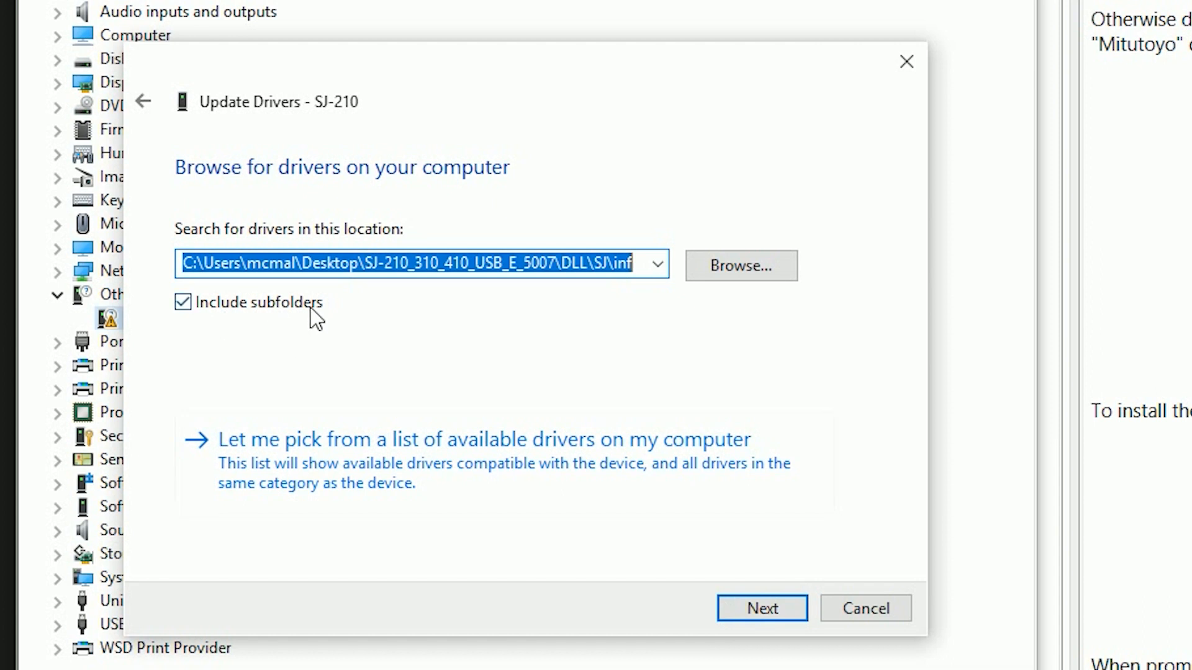
# Step: Install the SJ-210 driver from the chosen folder, then close the update wizard, Device Manager and the help window
pyautogui.click(782, 613)
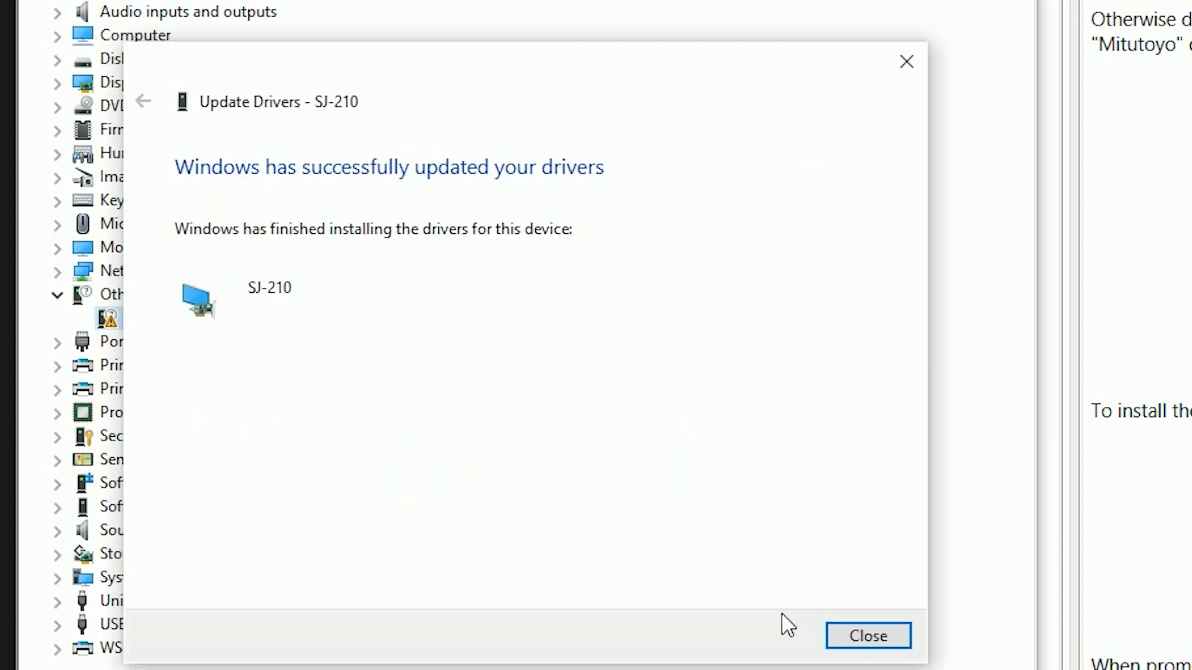
pyautogui.click(867, 640)
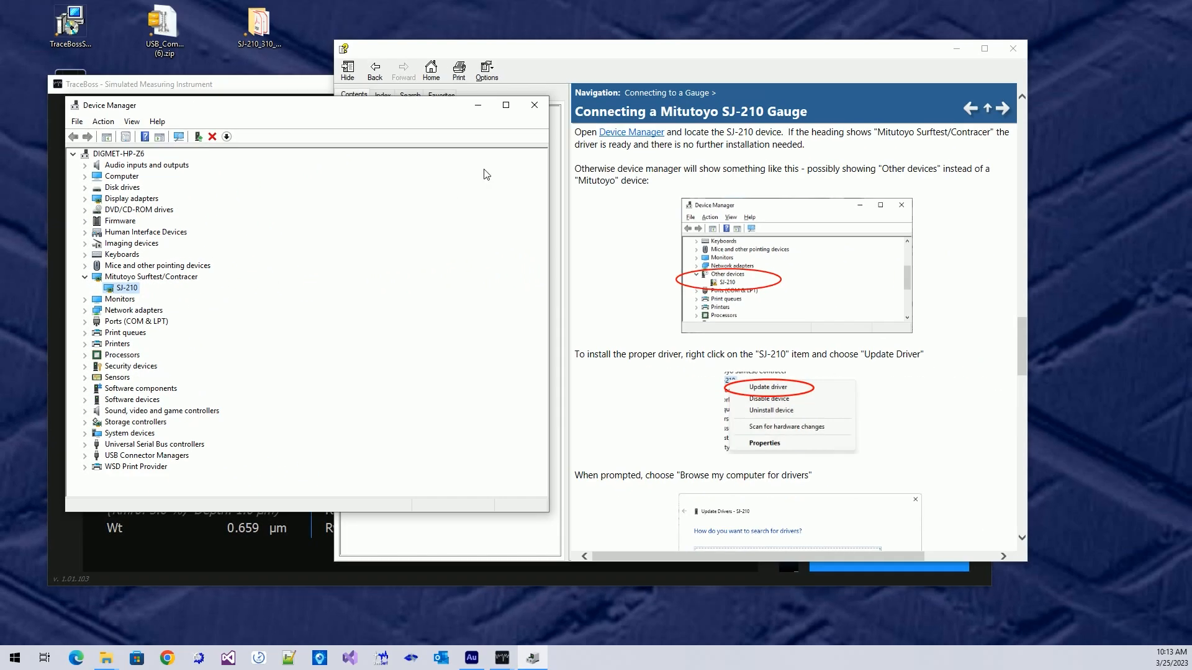
pyautogui.click(534, 105)
pyautogui.click(1014, 49)
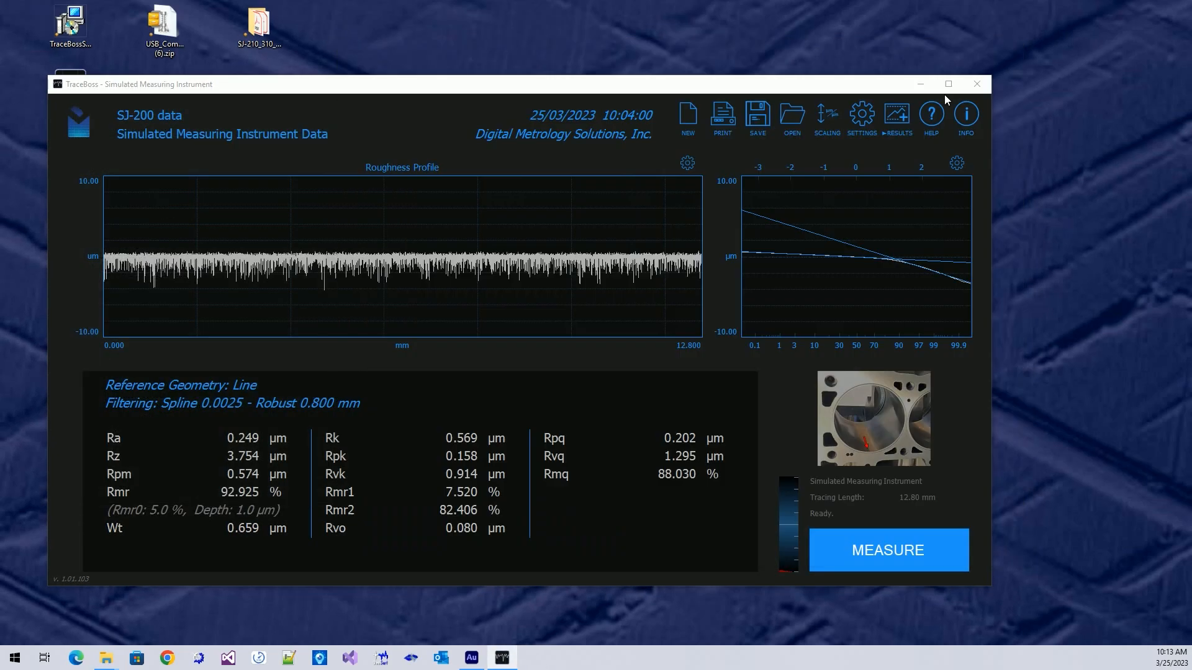
# Step: Set the TraceBoss gauge to SJ-210 in the settings, test its connection, and close the settings
pyautogui.click(861, 117)
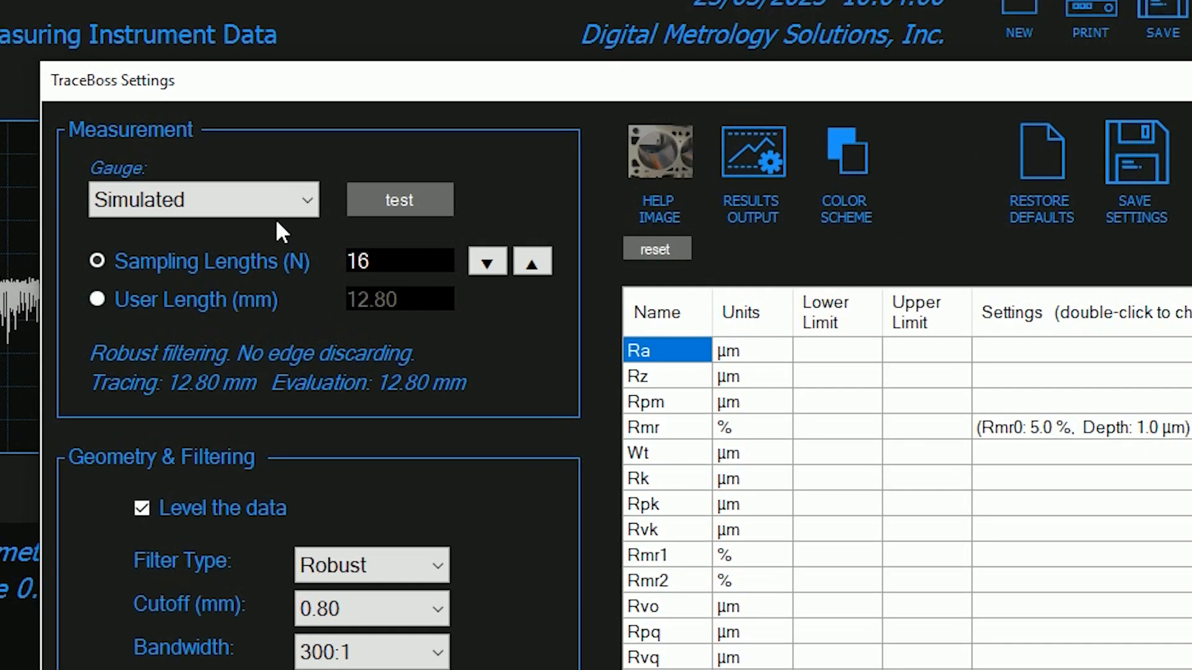
pyautogui.click(341, 211)
pyautogui.click(185, 435)
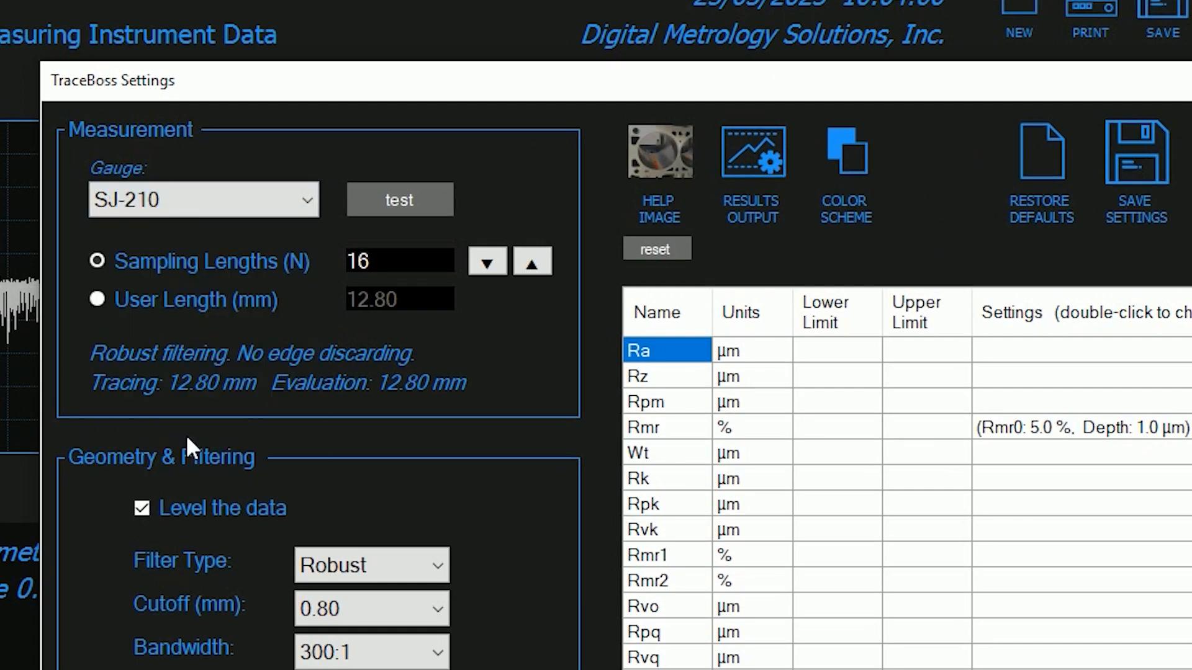
pyautogui.click(408, 203)
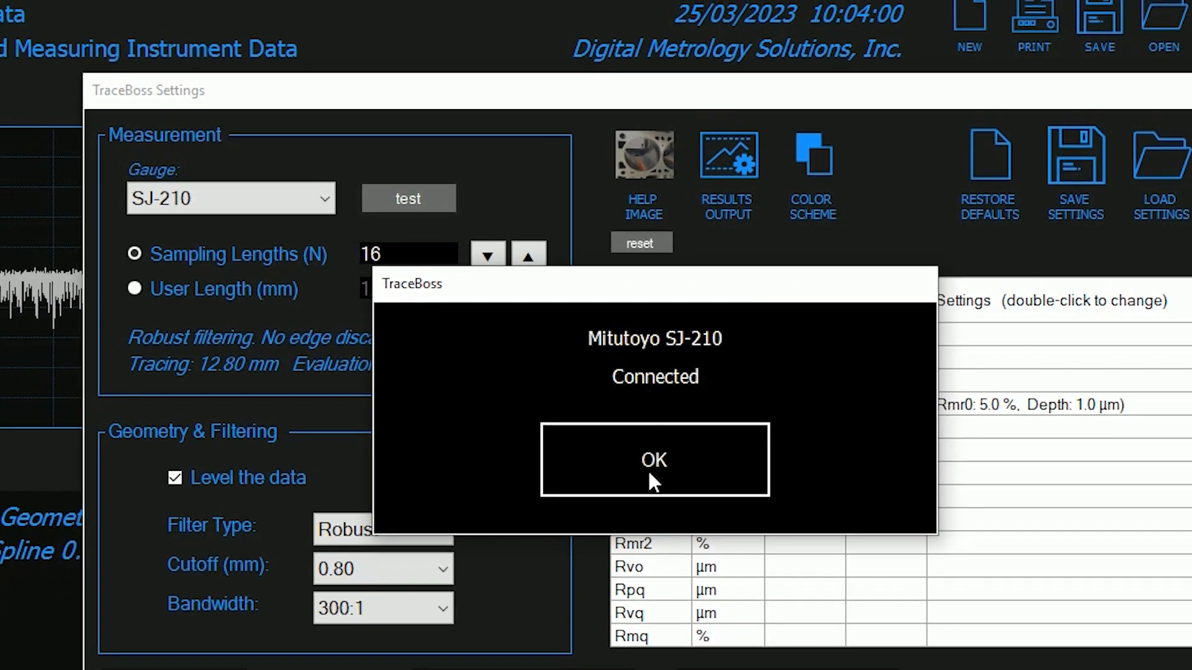
pyautogui.click(668, 515)
pyautogui.click(501, 569)
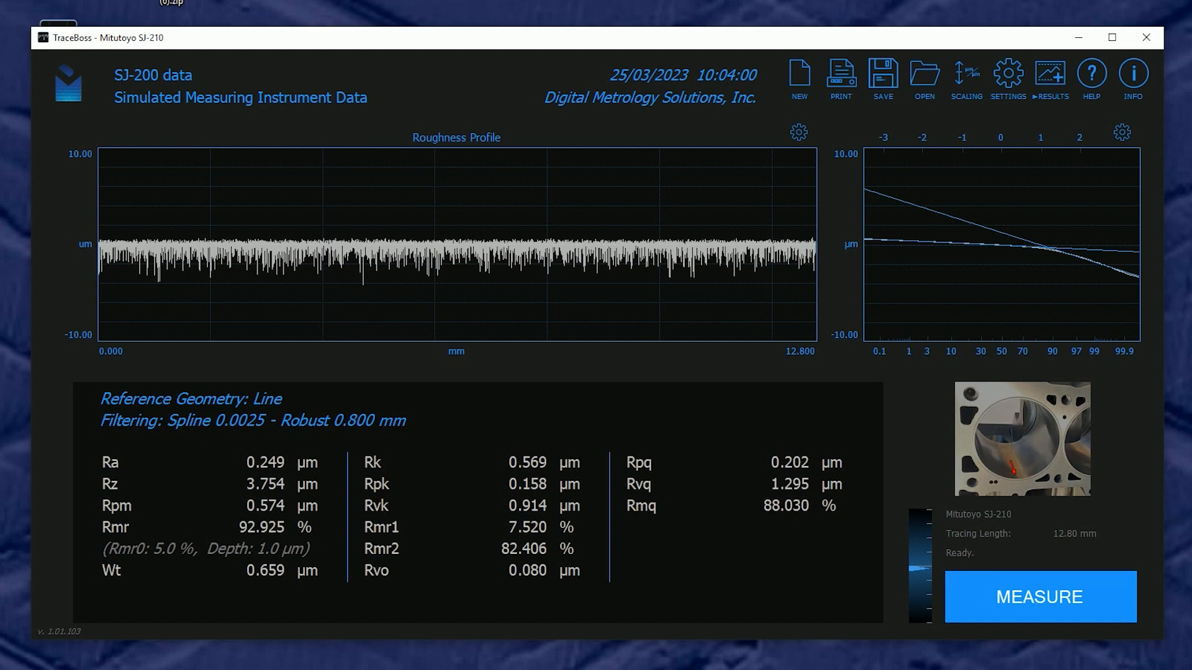
# Step: Open the TraceBoss help topic on connecting a Zeiss HandySurf+ and review its USB connection and SupportWareII driver instructions
pyautogui.click(981, 104)
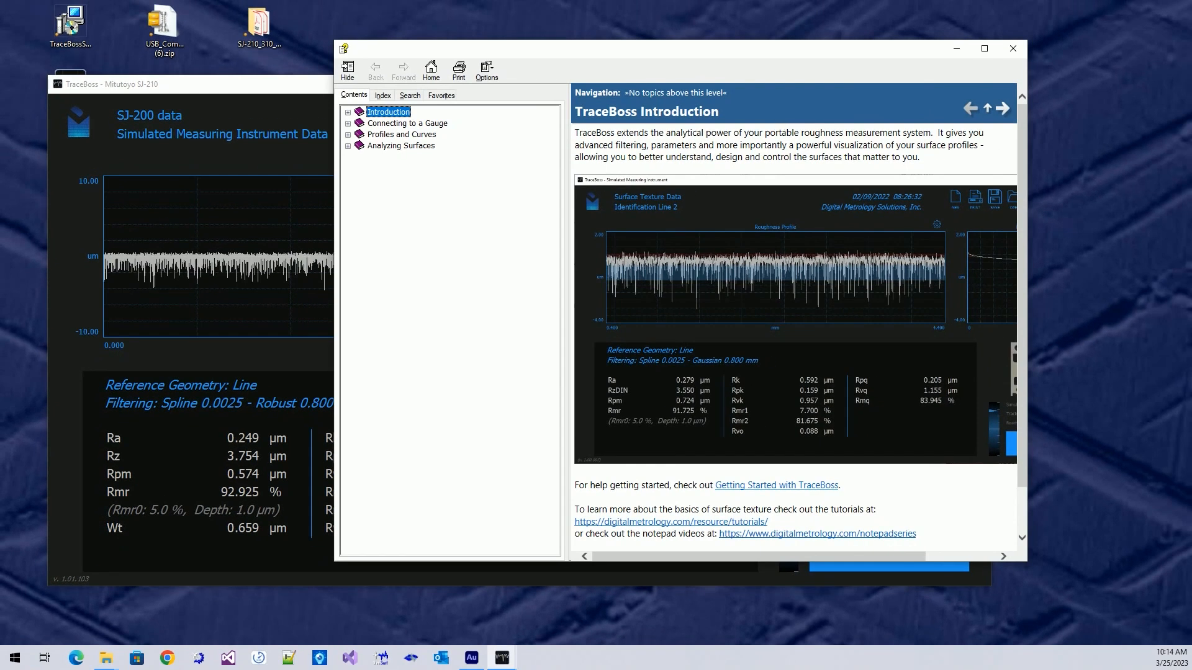
pyautogui.click(348, 124)
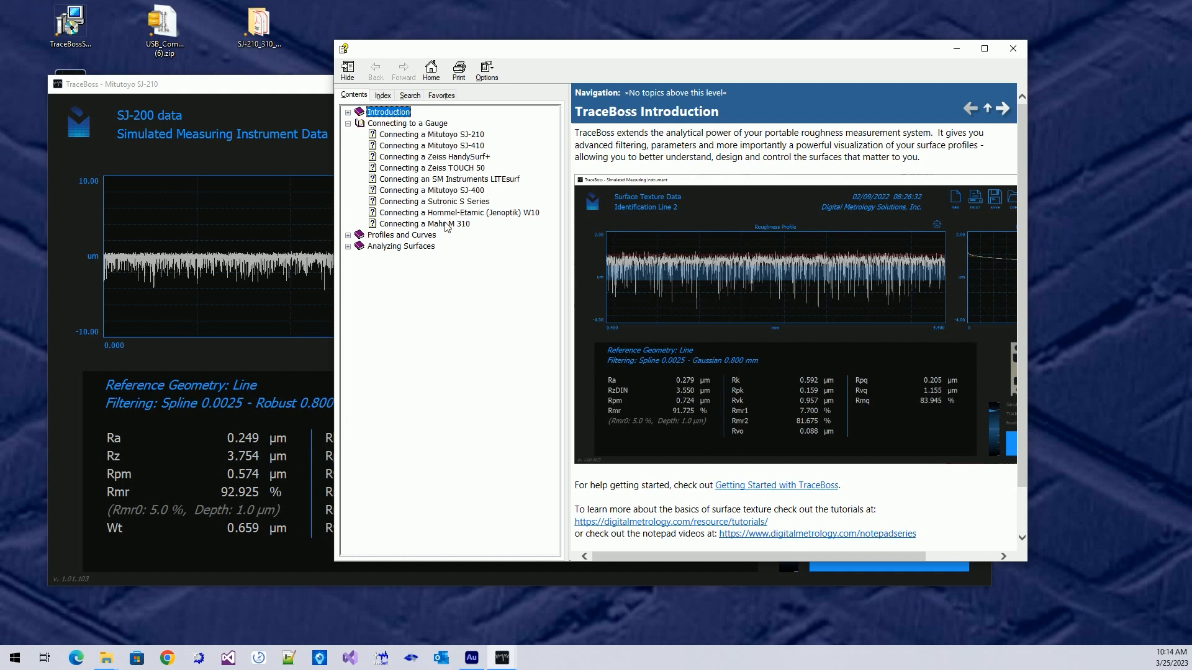
pyautogui.click(462, 157)
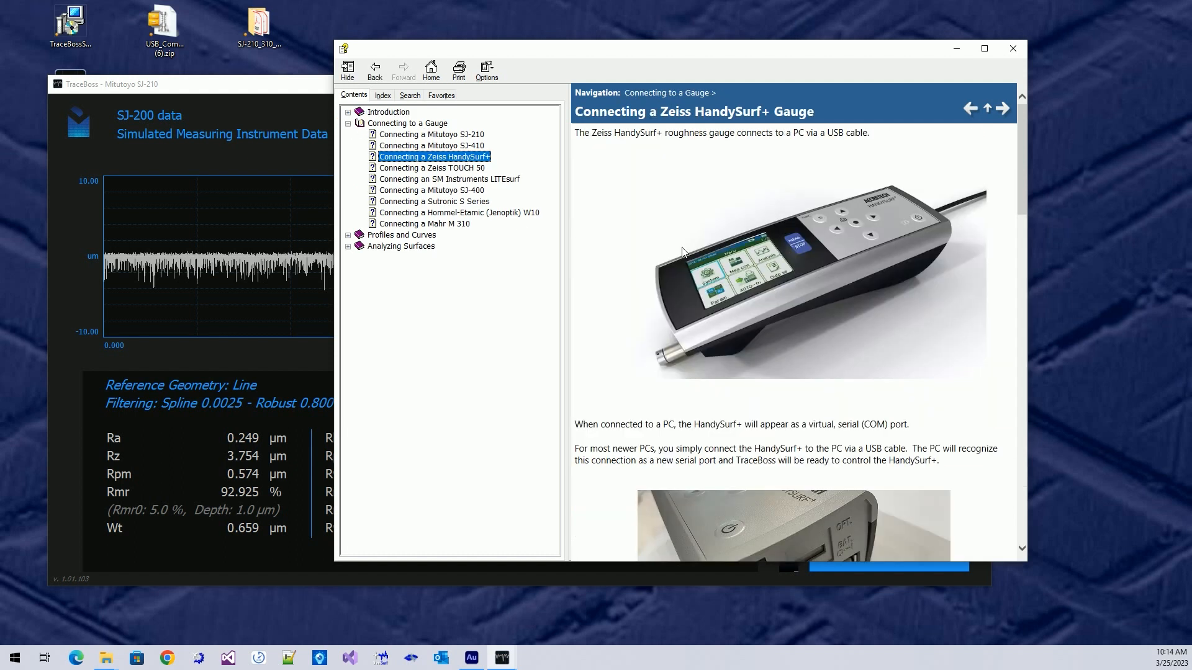
pyautogui.scroll(-15, 681, 252)
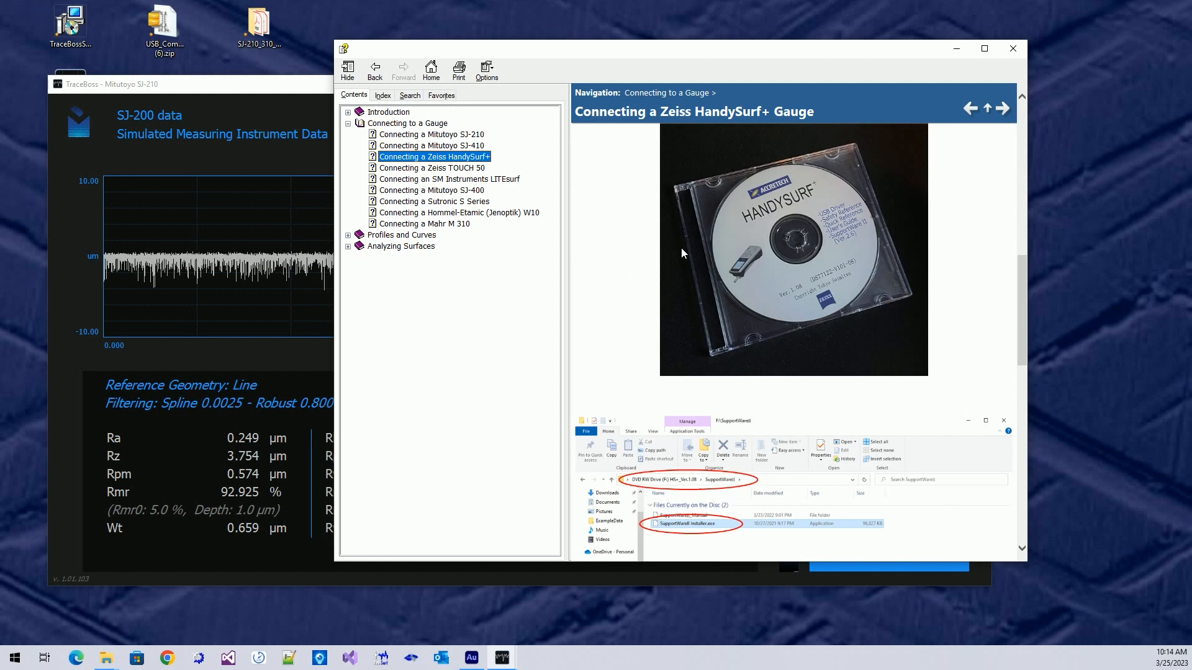
pyautogui.scroll(-10, 681, 251)
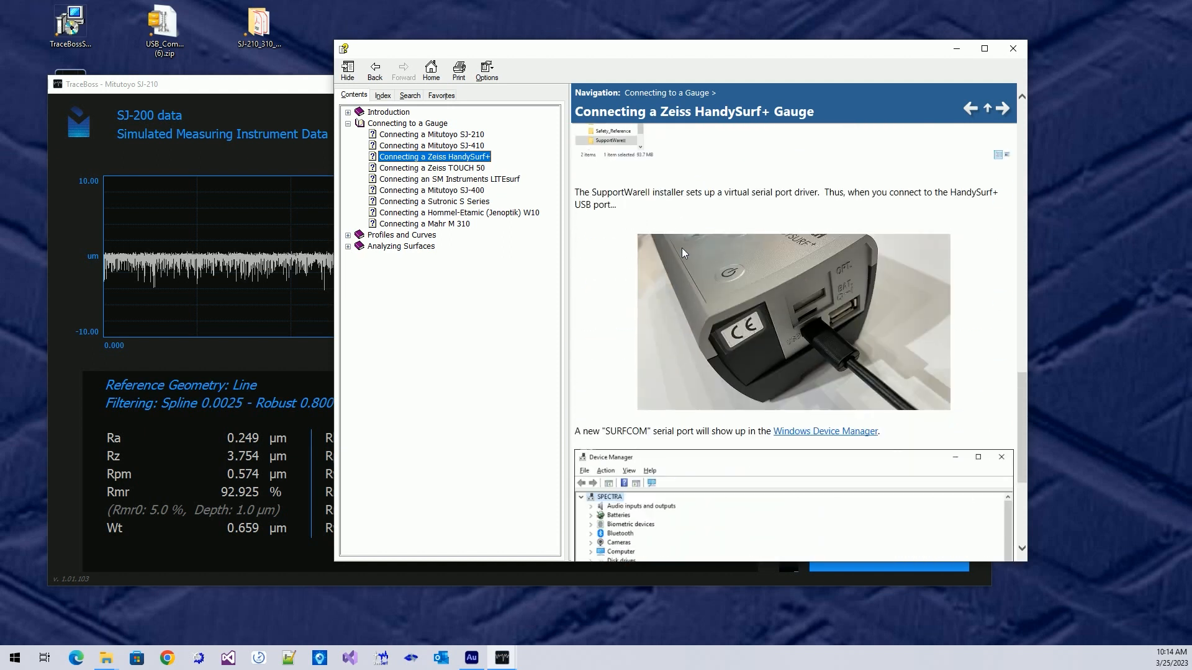
pyautogui.scroll(-3, 686, 293)
pyautogui.scroll(10, 686, 310)
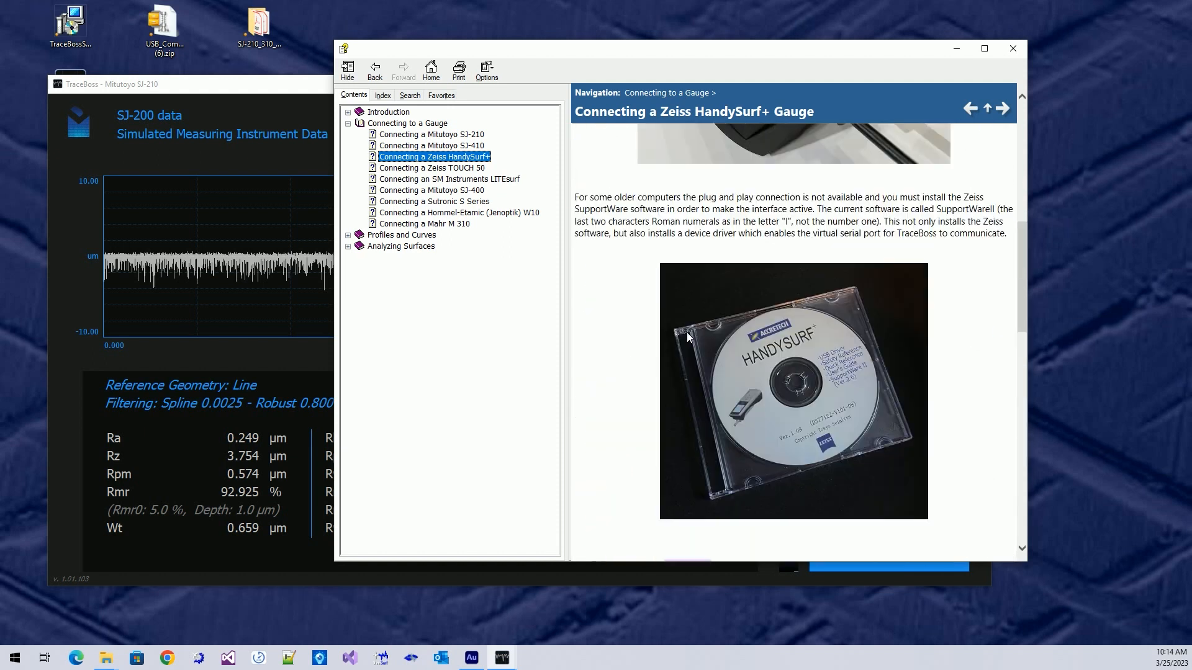